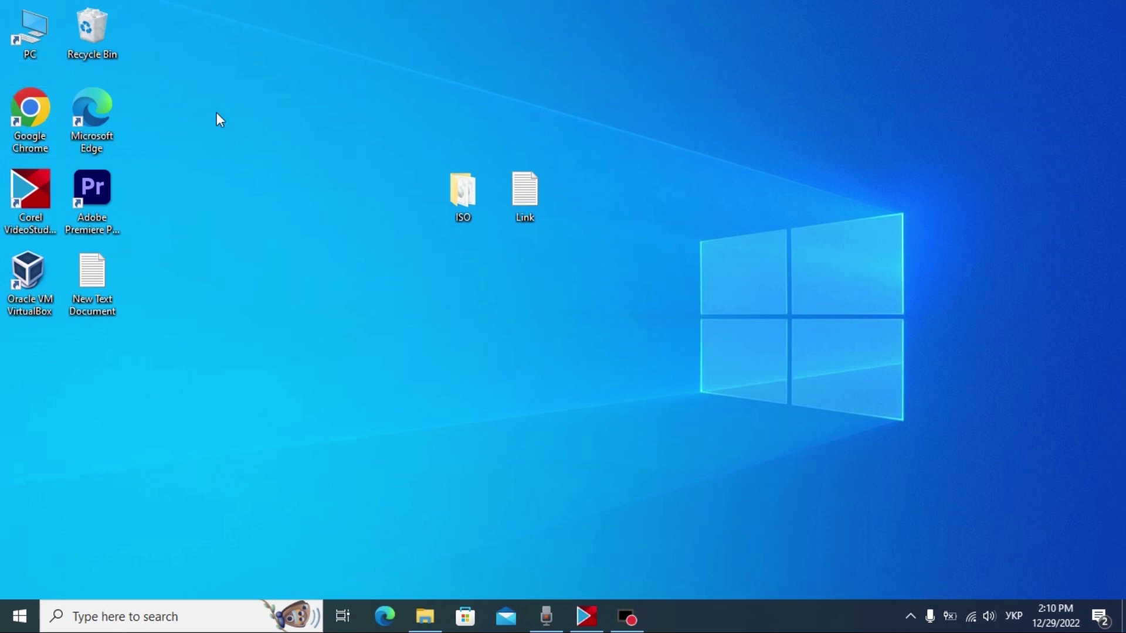
Open Google Chrome, search for "windows 11 download" and open Microsoft's Download Windows 11 page
double_click(31, 110)
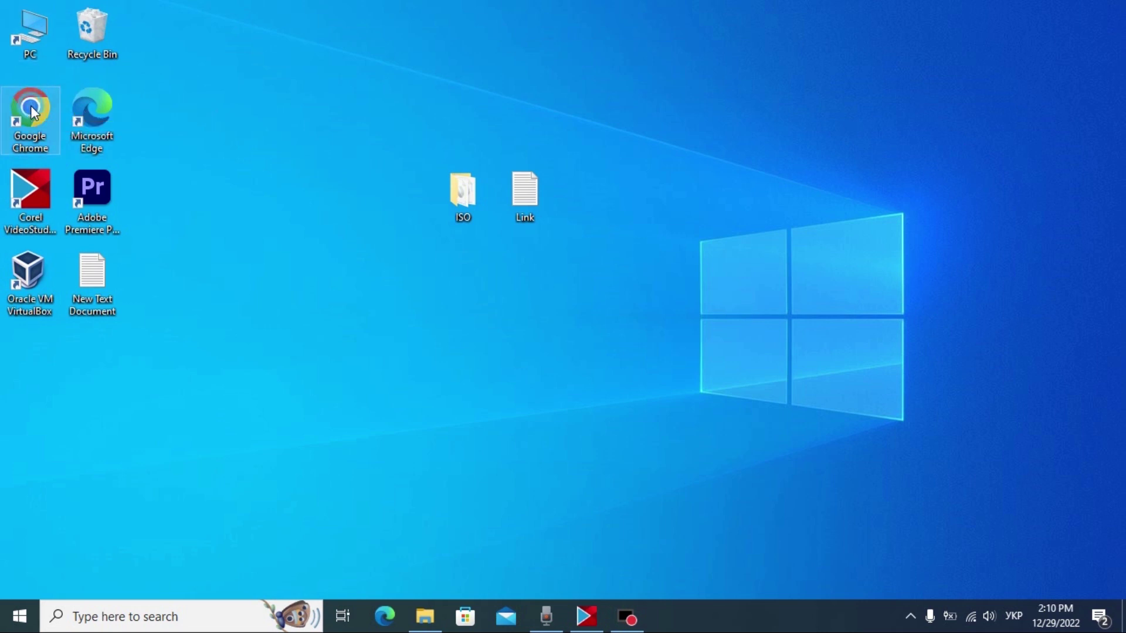
click(243, 43)
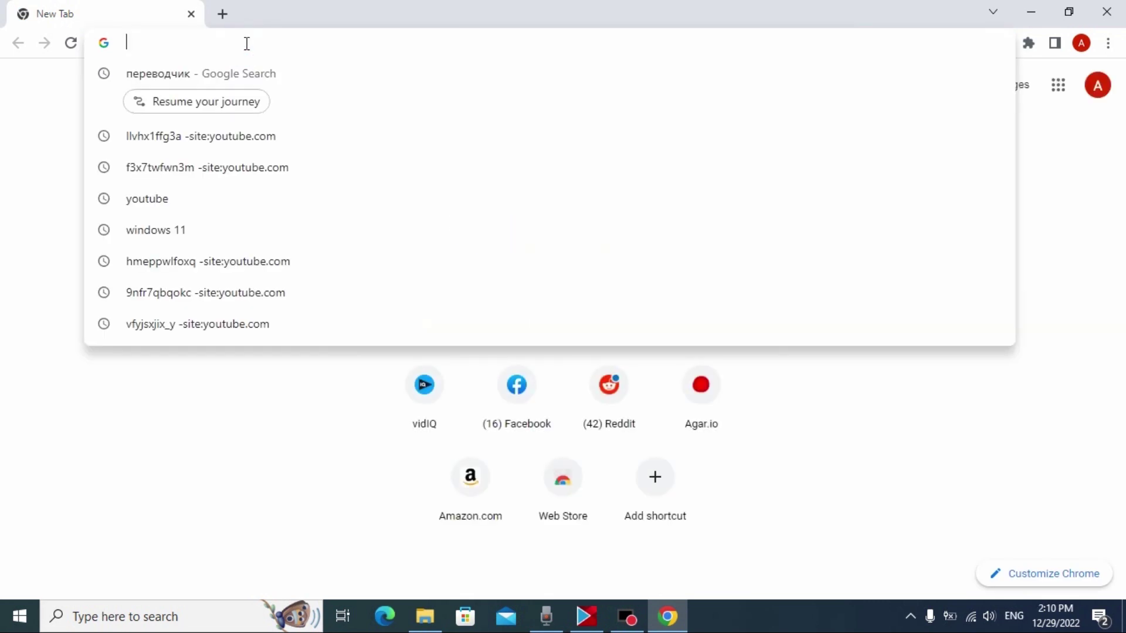
text(windows 11)
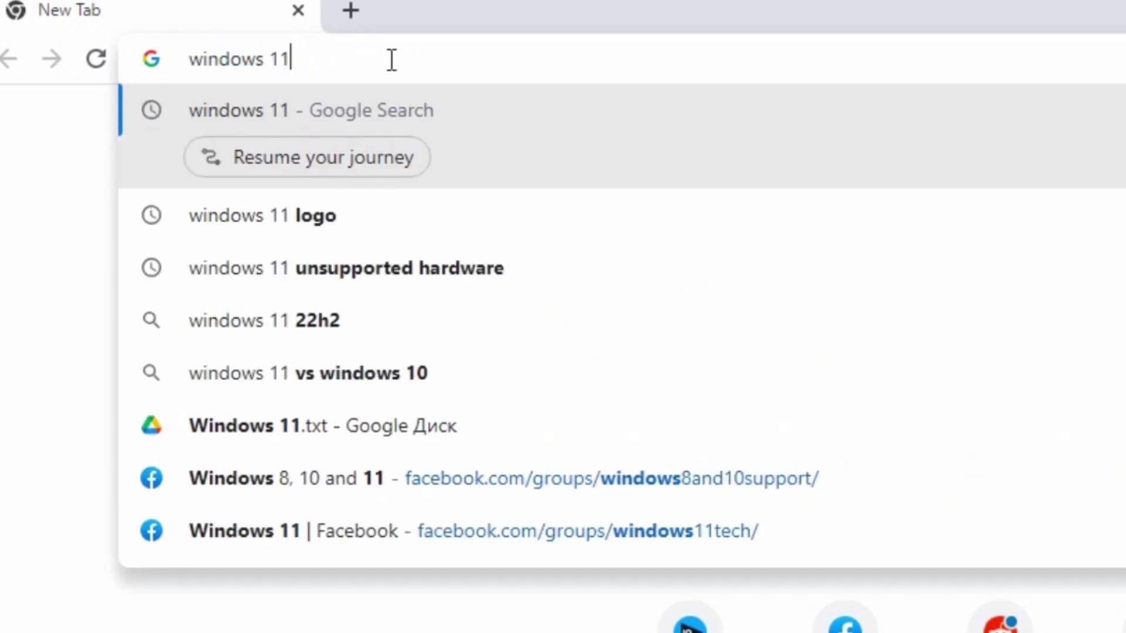
text( download)
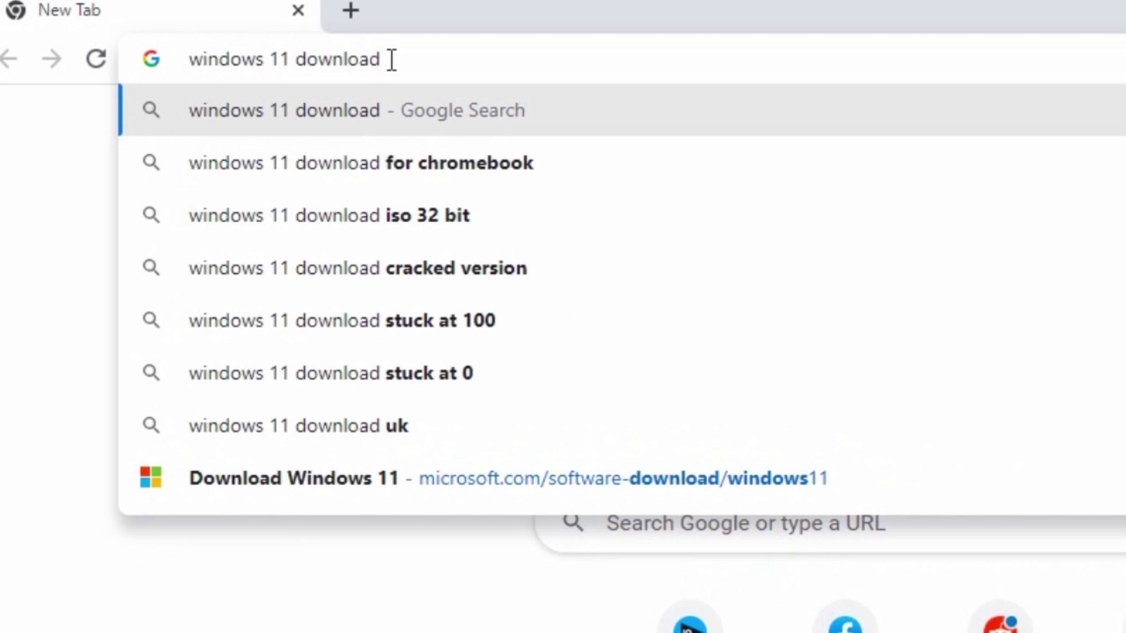
key(Return)
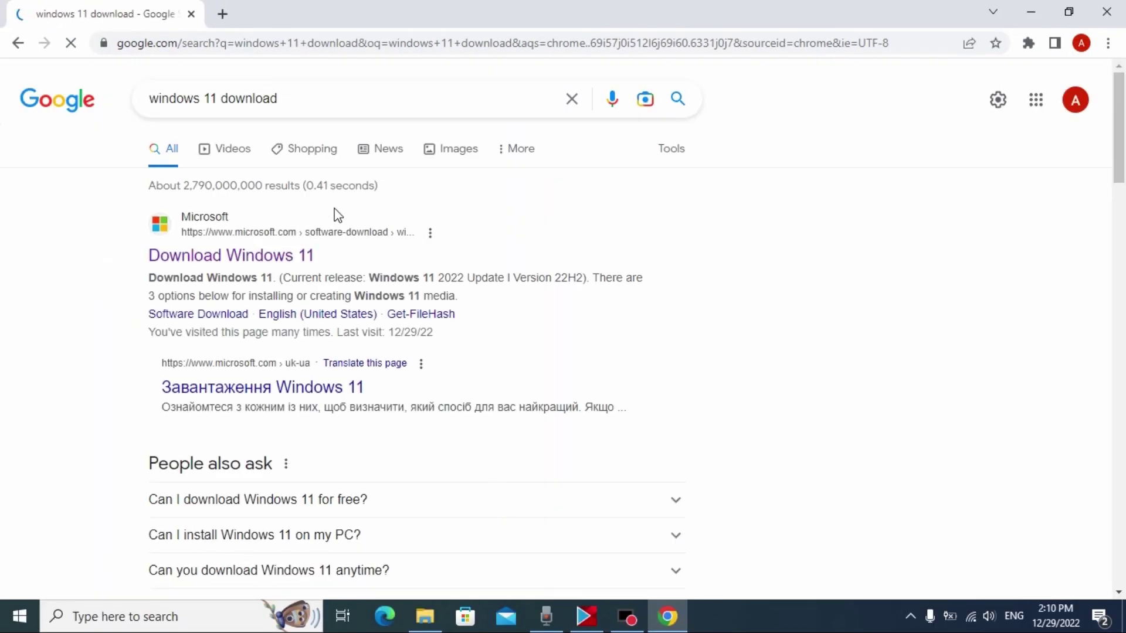
click(259, 256)
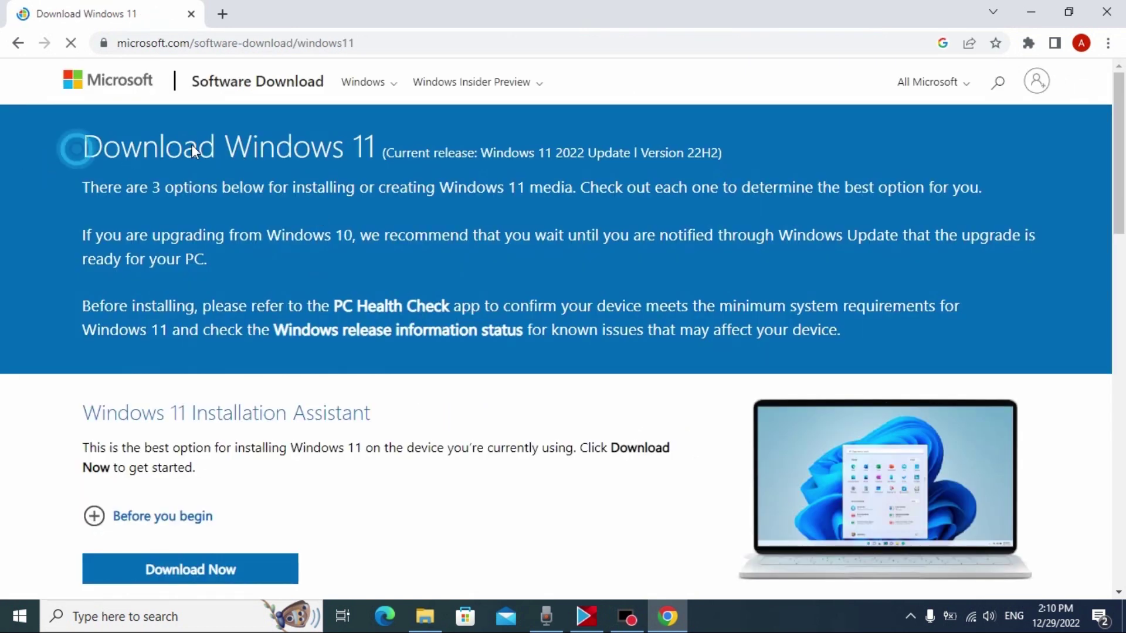
Choose Windows 11 (multi-edition ISO) in the Download Windows 11 Disk Image (ISO) section and request the download
drag(79, 146, 379, 140)
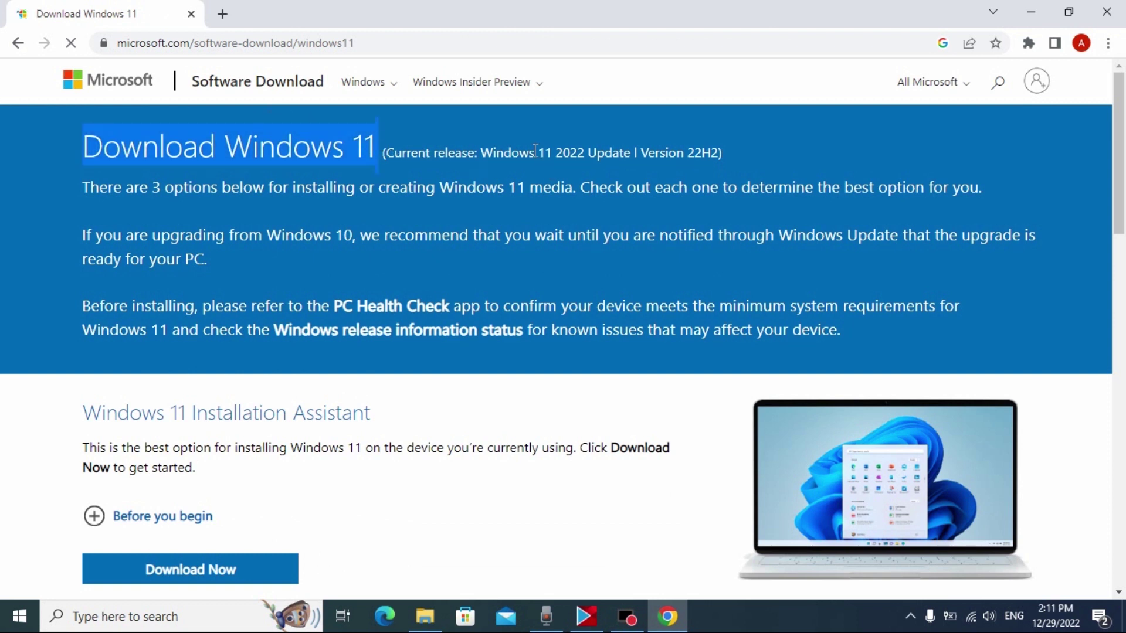
drag(693, 161, 726, 160)
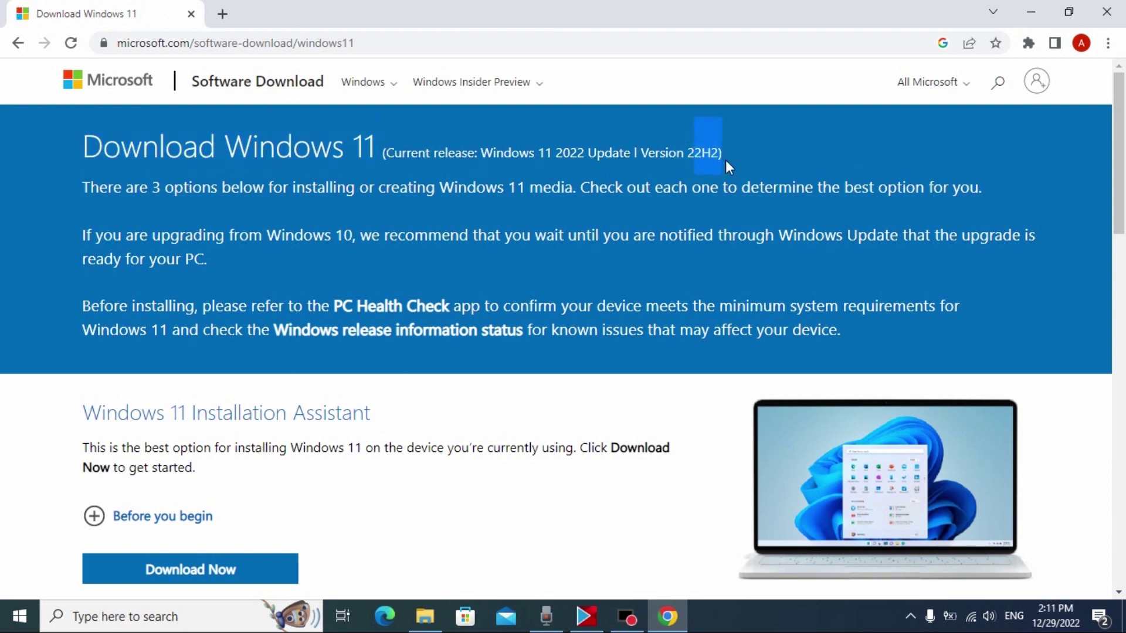
scroll(589, 196, down, 7)
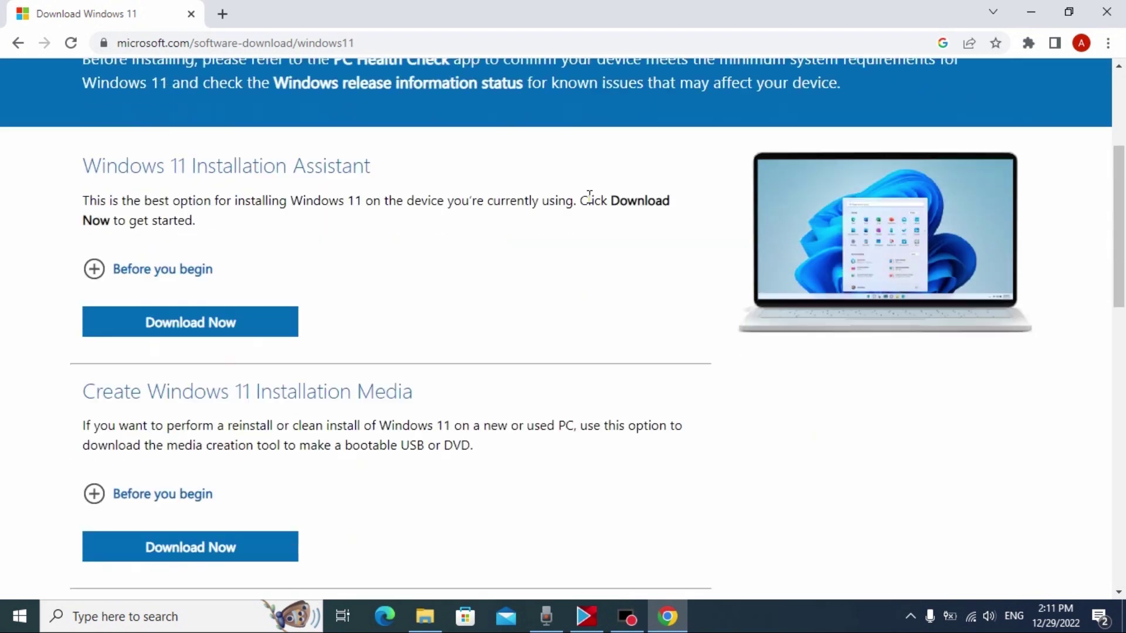
scroll(589, 205, down, 4)
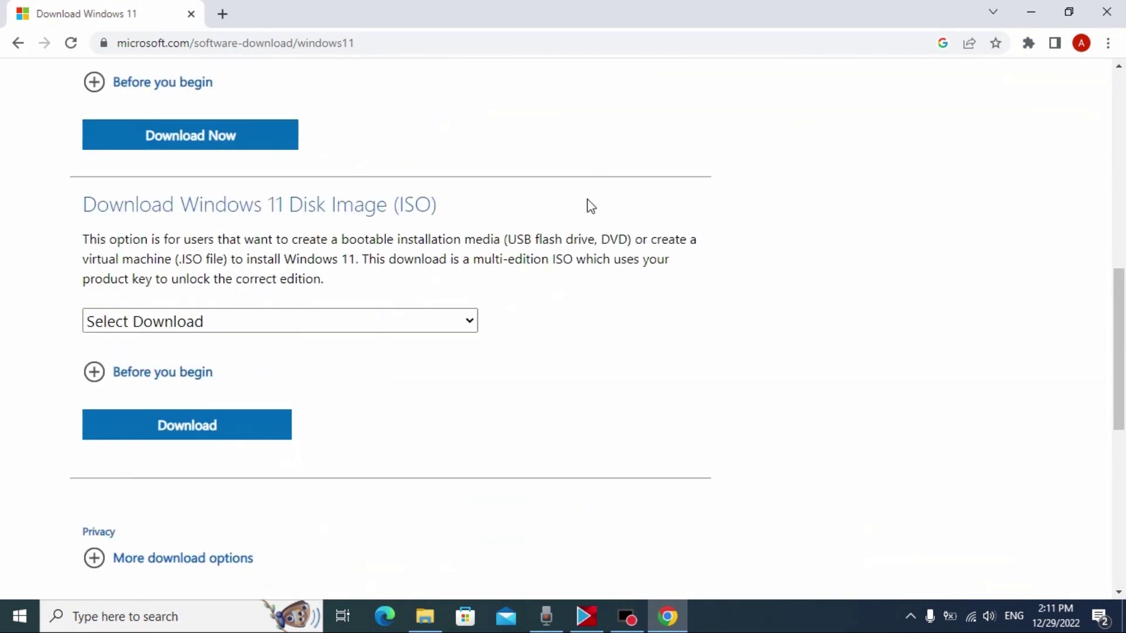
drag(83, 206, 455, 210)
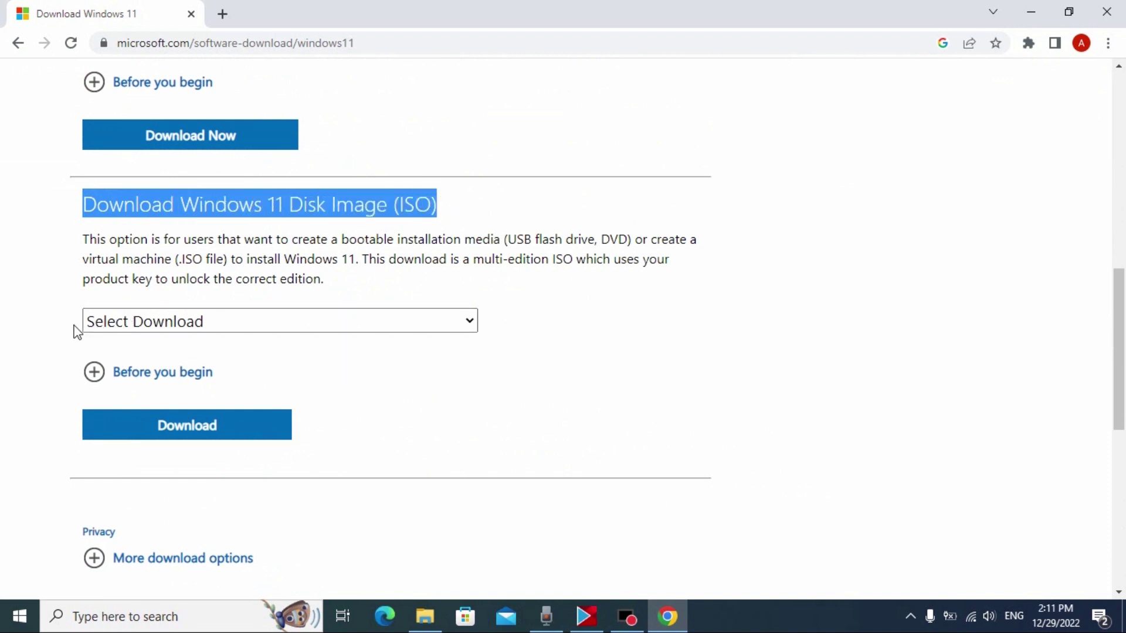
click(459, 321)
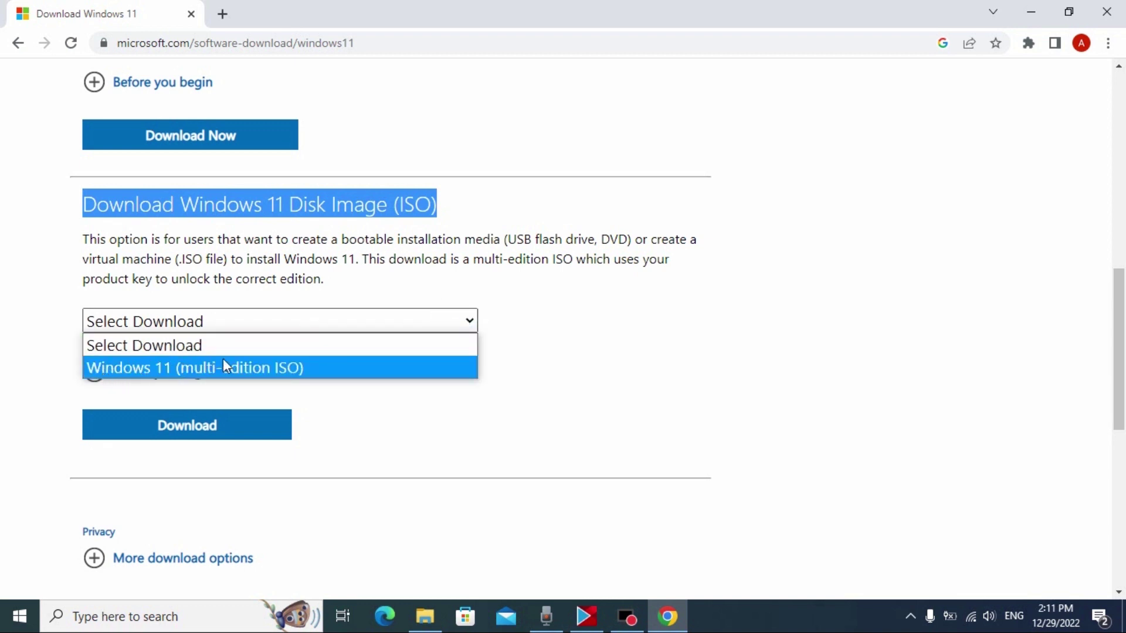
click(255, 368)
scroll(268, 362, down, 1)
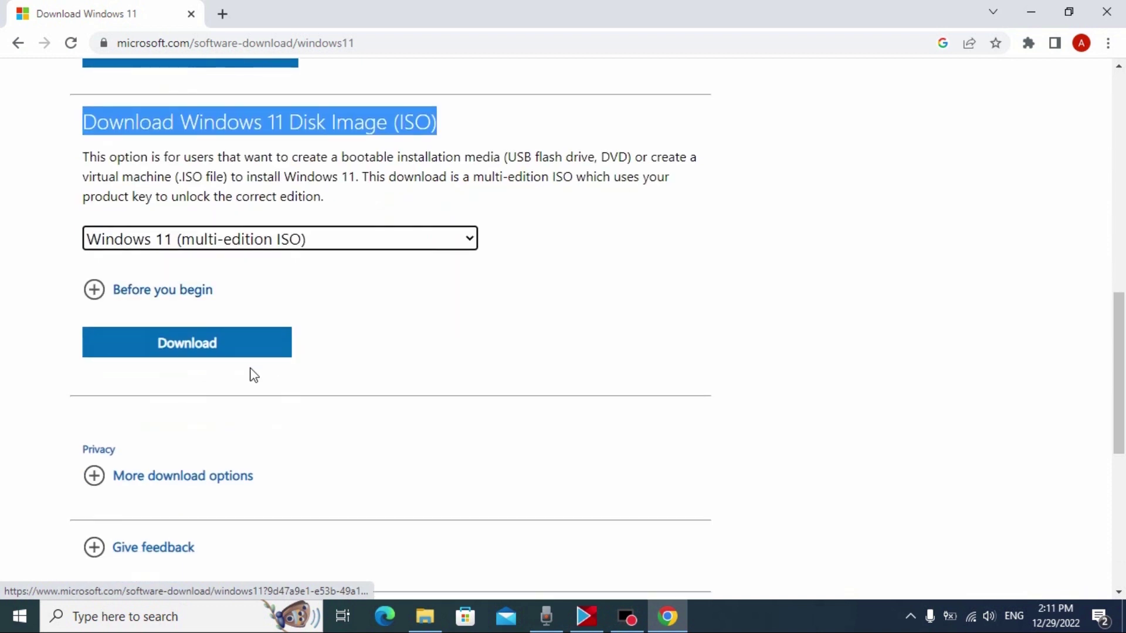
click(194, 346)
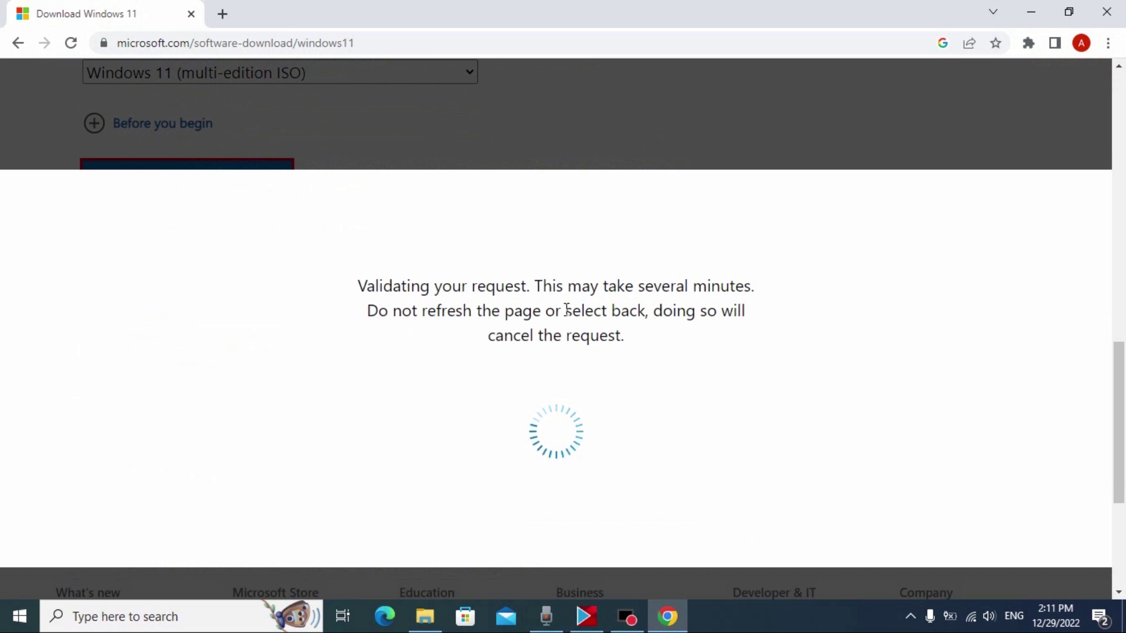
Look through the product languages offered for the Windows 11 ISO and close the list without choosing one
drag(72, 249, 642, 311)
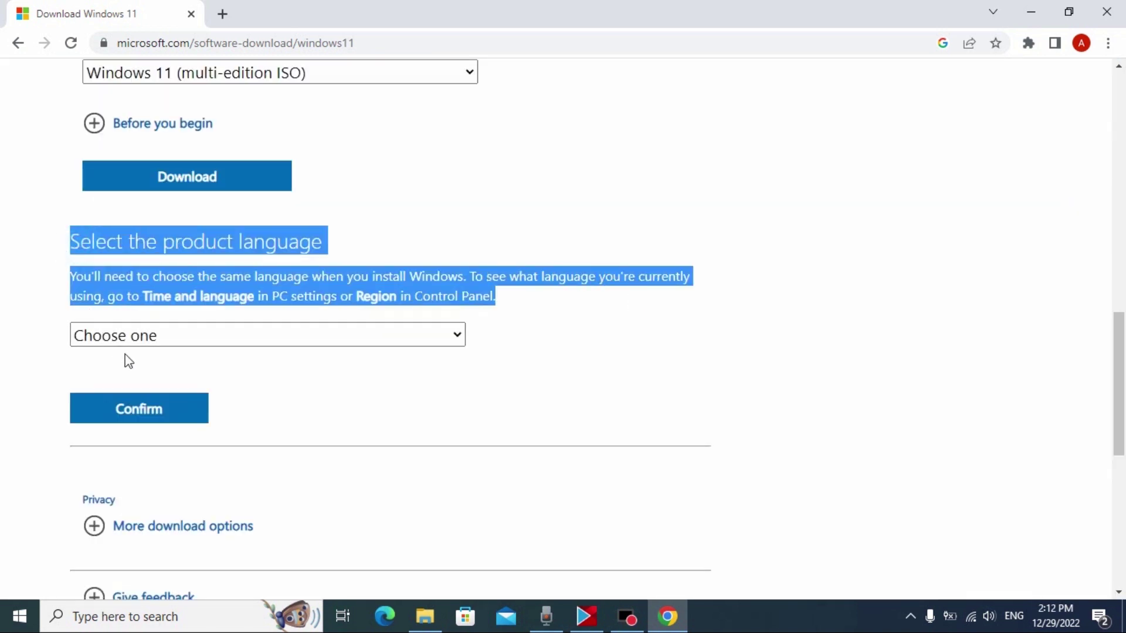
click(463, 341)
mouse_move(461, 69)
mouse_down()
mouse_move(457, 226)
mouse_move(448, 55)
mouse_up()
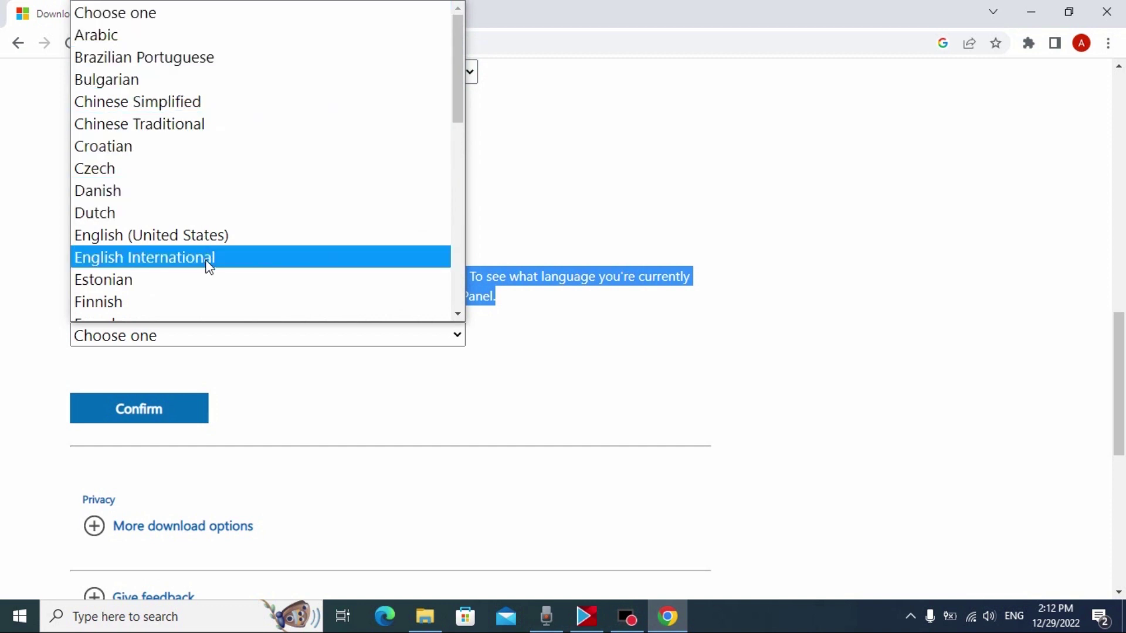
click(792, 214)
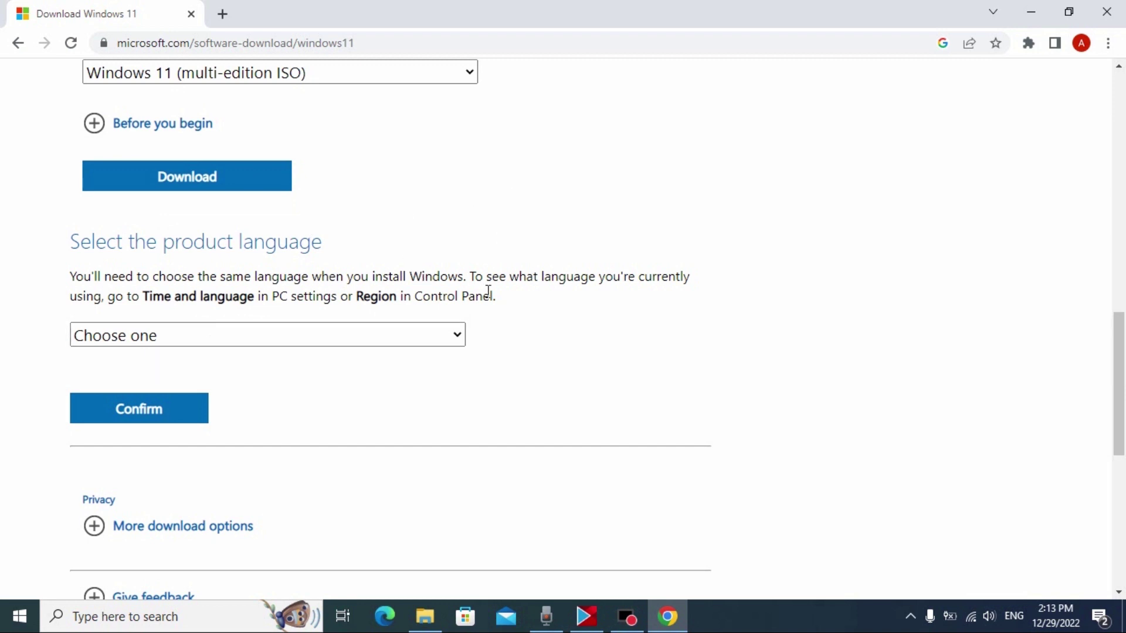
Open the Time & Language section of Windows Settings and check the Windows display language
triple_click(456, 268)
key(super)
click(21, 542)
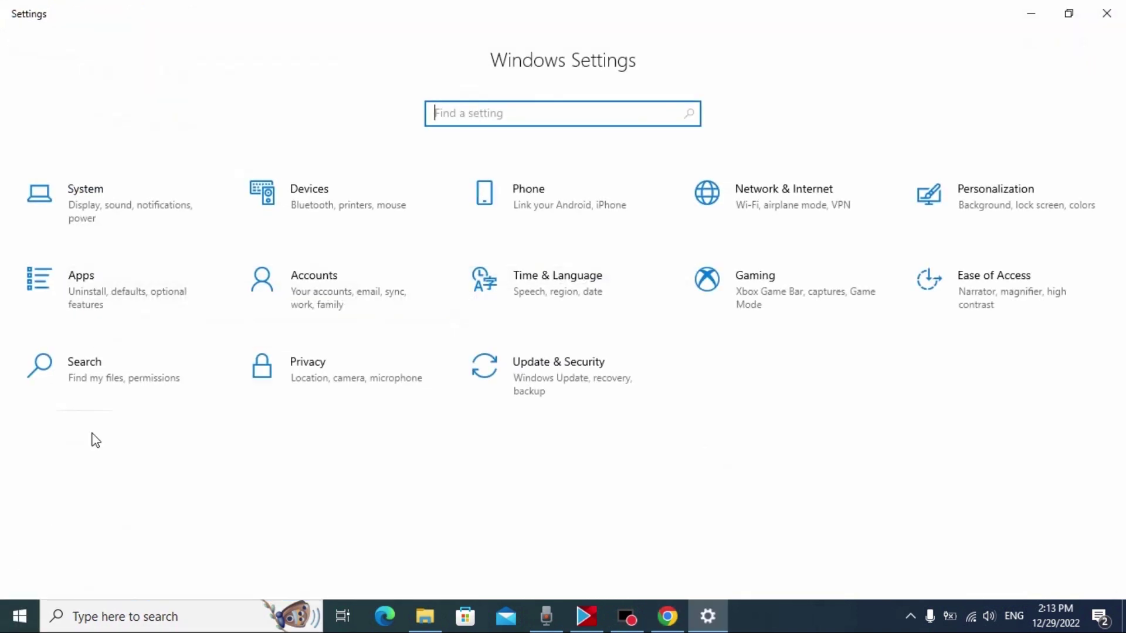
click(534, 283)
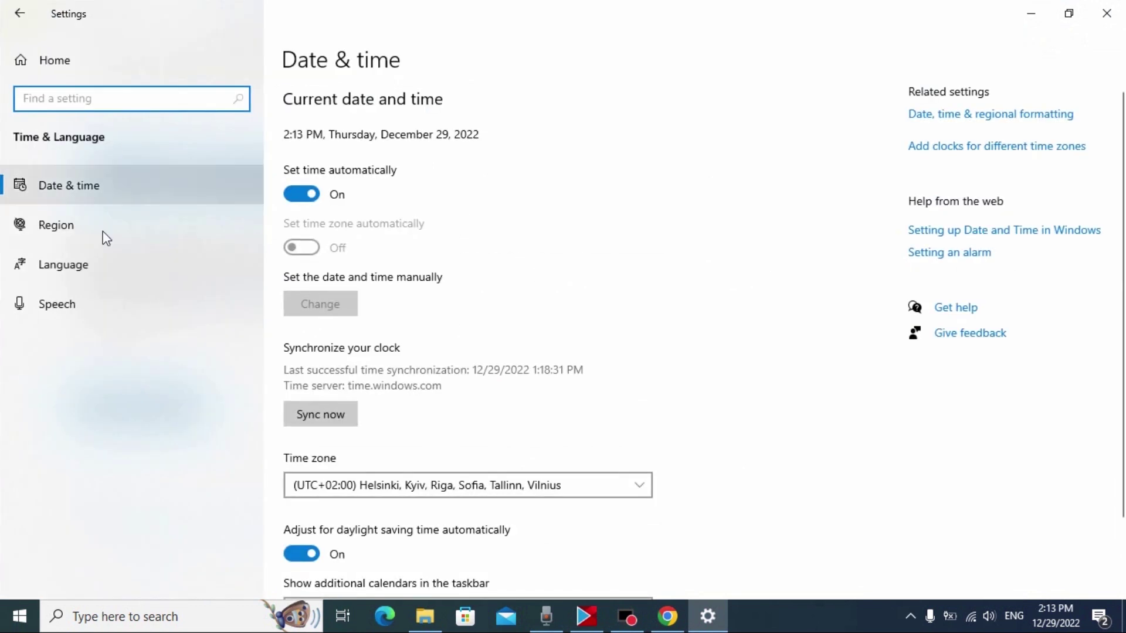
scroll(505, 289, down, 3)
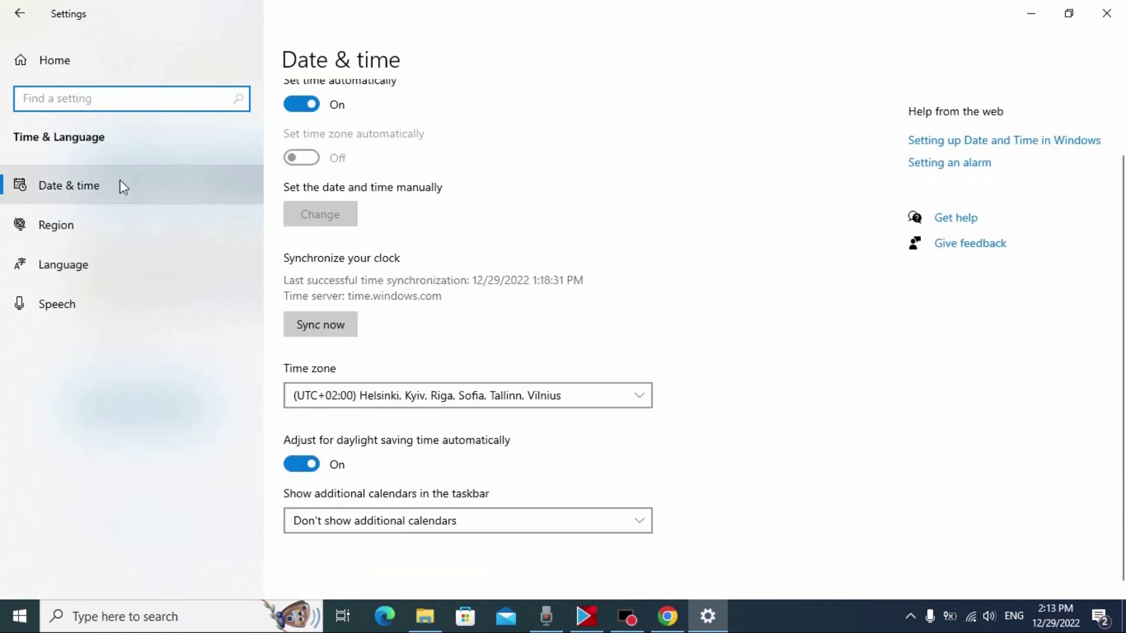
click(111, 277)
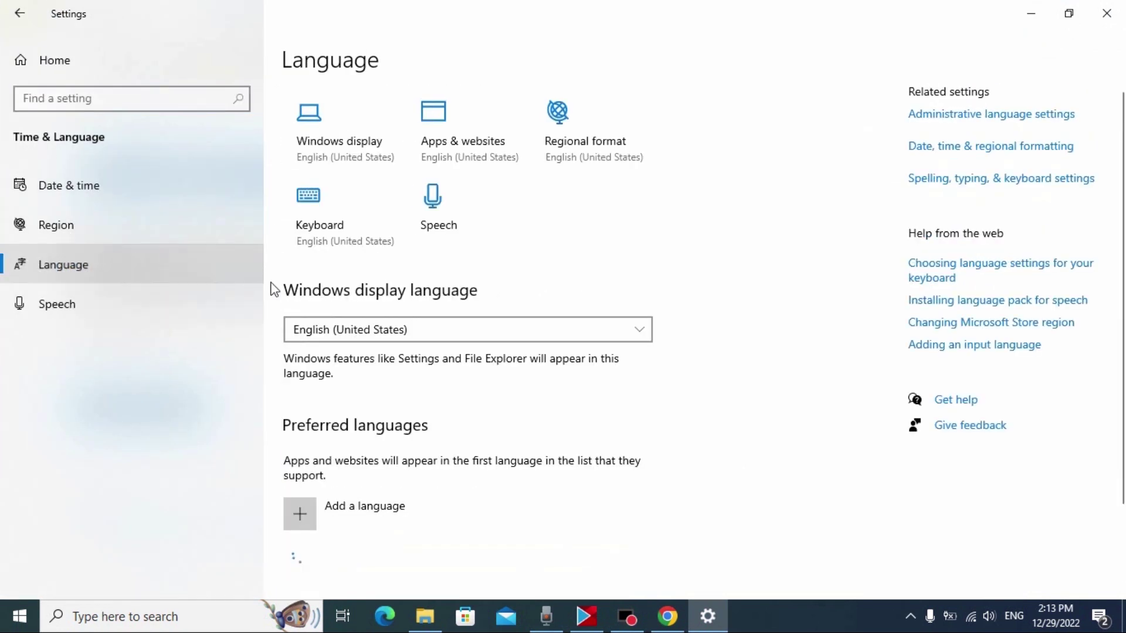
click(375, 330)
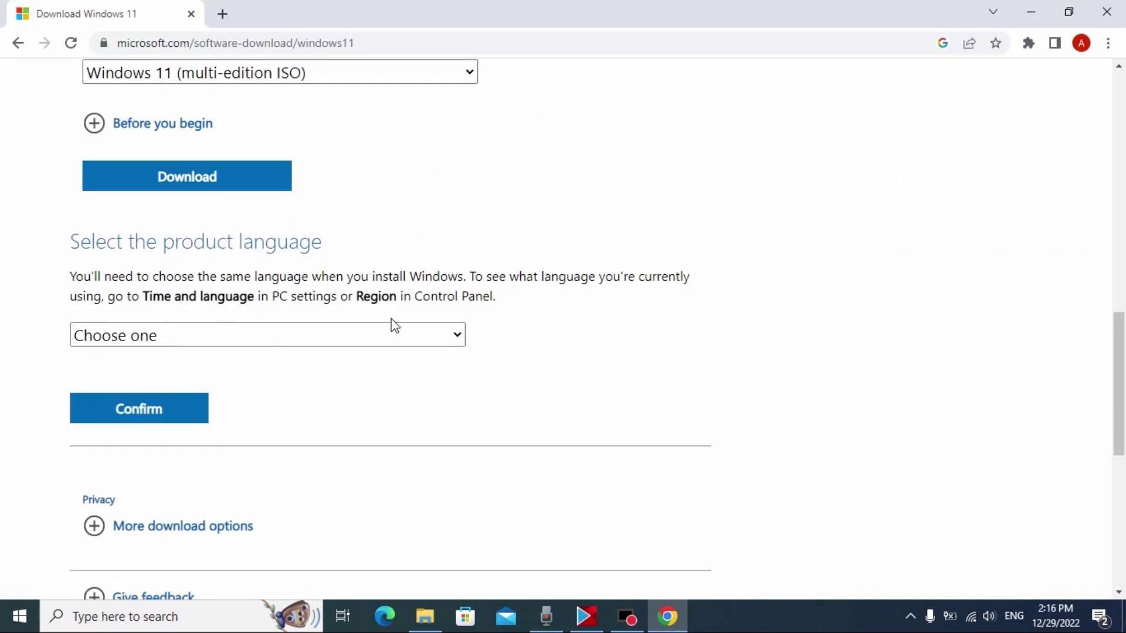
Set the product language to English (United States), confirm it and start the 64-bit Windows 11 English download
click(455, 334)
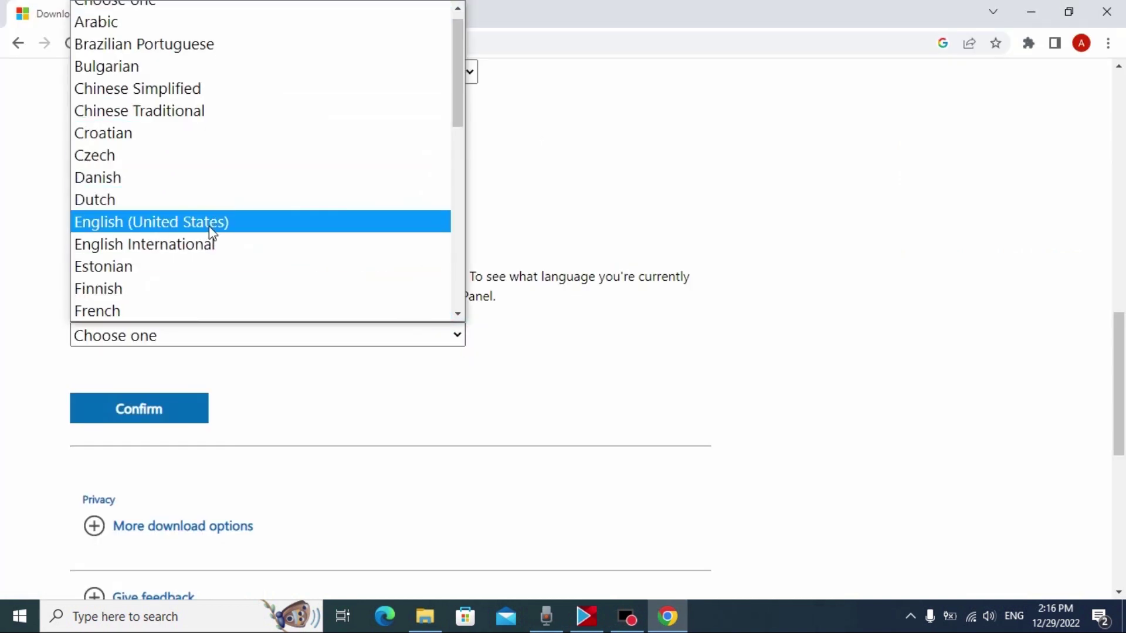
click(92, 229)
scroll(154, 339, down, 1)
click(154, 339)
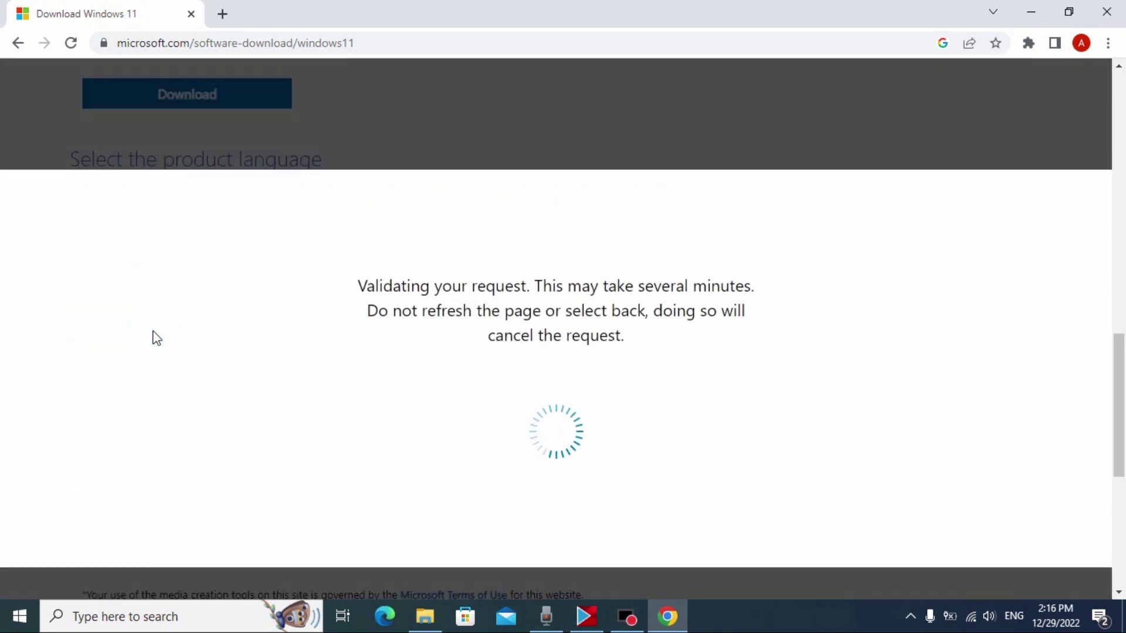
scroll(206, 313, up, 3)
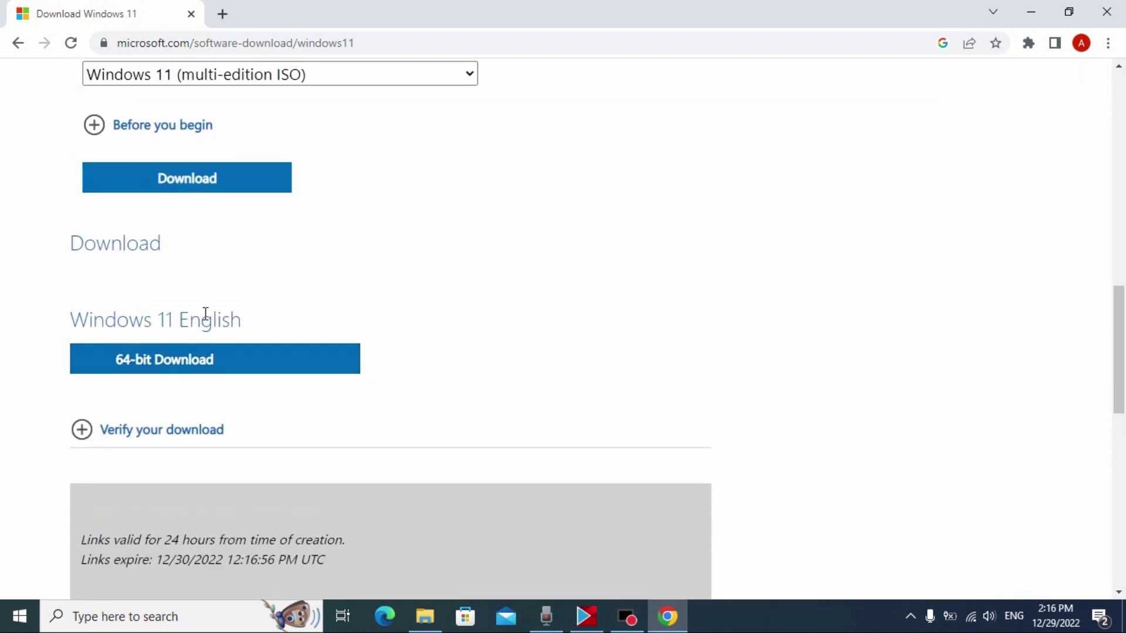
drag(53, 319, 174, 369)
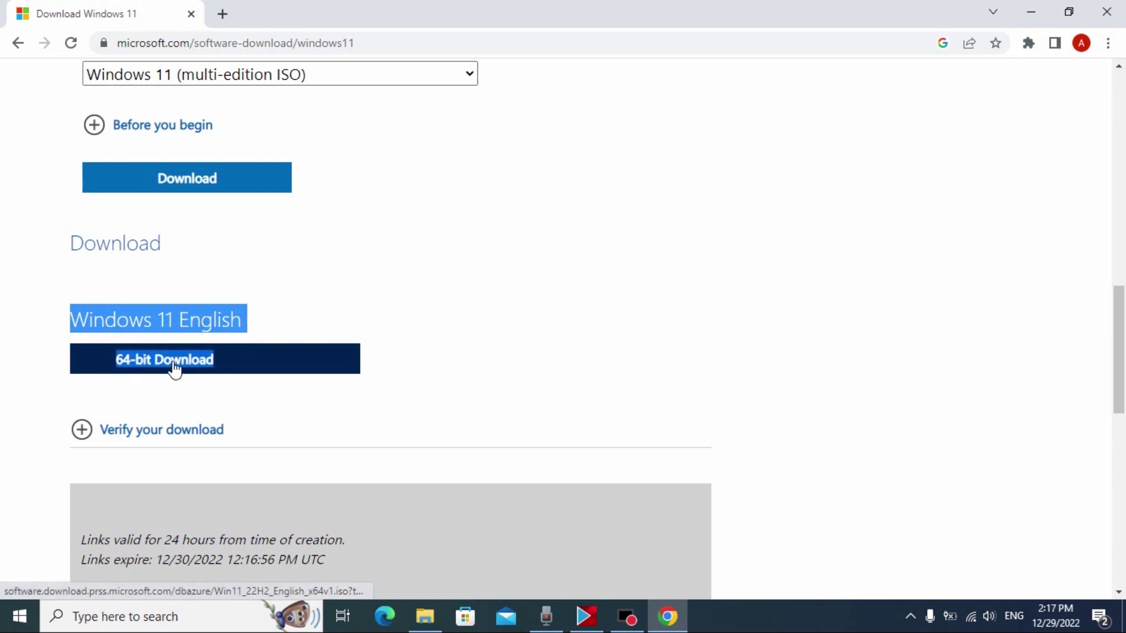
click(174, 369)
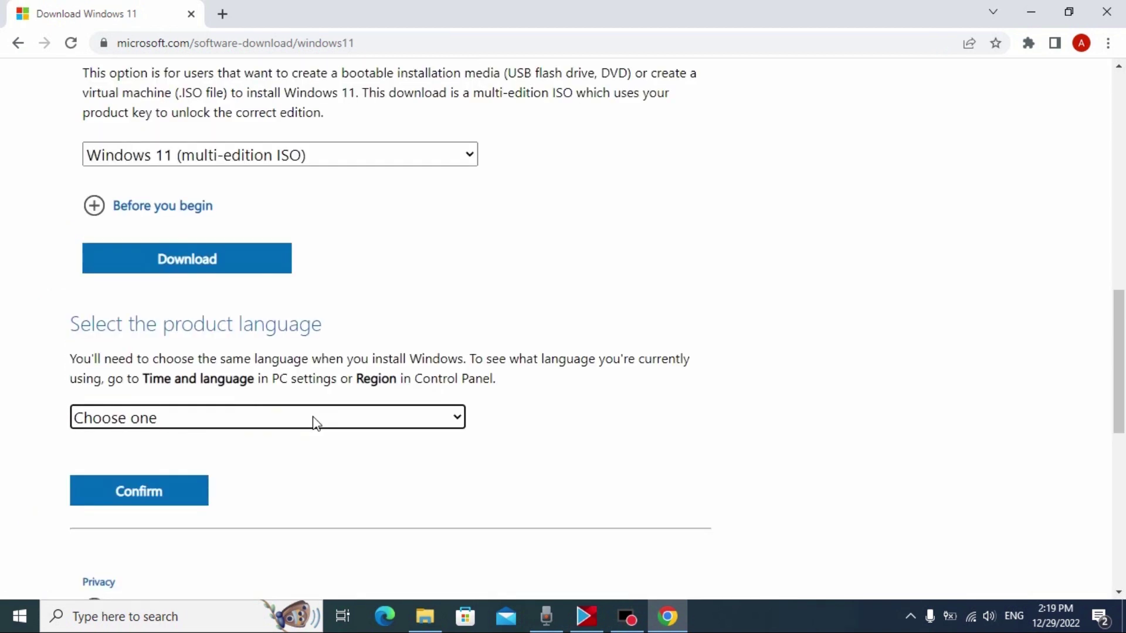
Set the product language to Ukrainian, confirm it and start the 64-bit Windows 11 Ukrainian download
click(316, 422)
scroll(332, 271, down, 5)
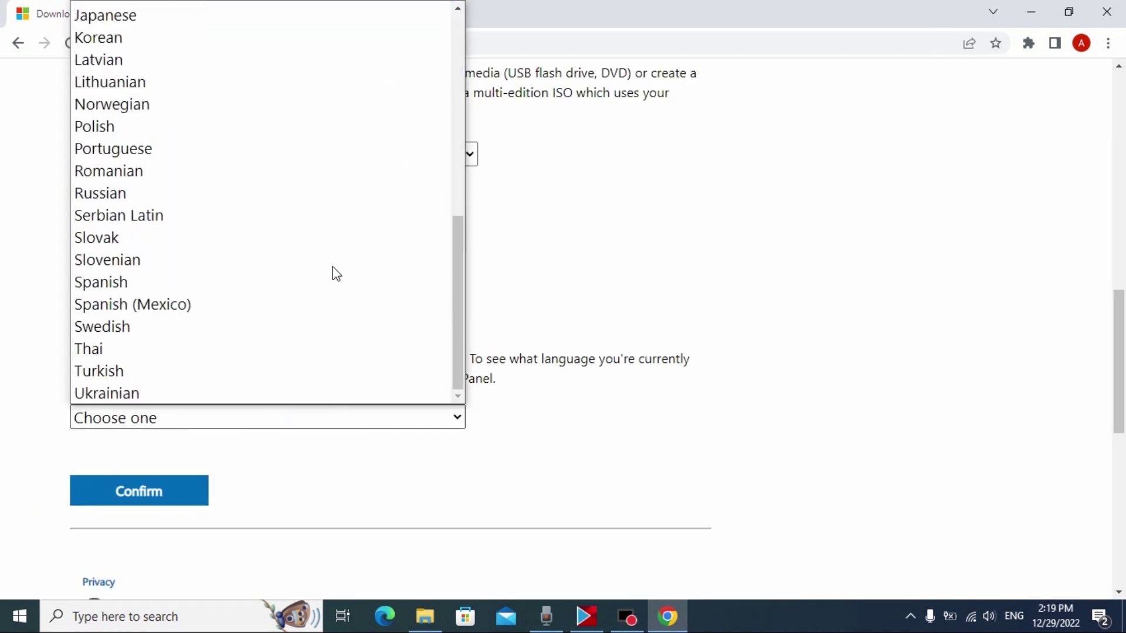
click(115, 394)
scroll(153, 436, down, 1)
click(155, 413)
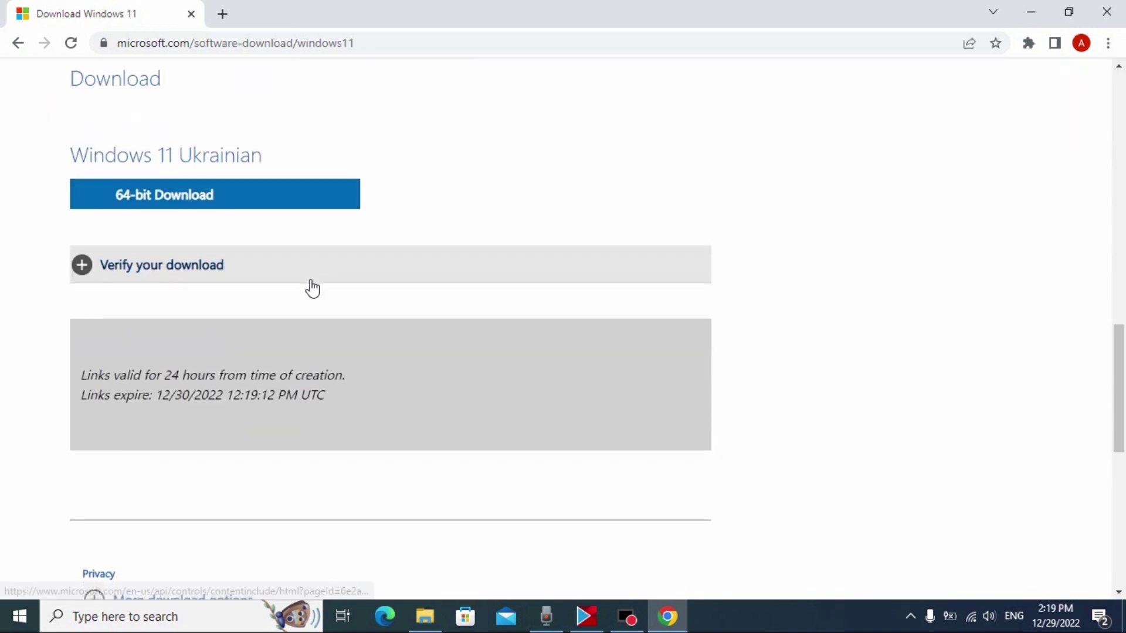
scroll(188, 209, up, 1)
drag(68, 236, 284, 282)
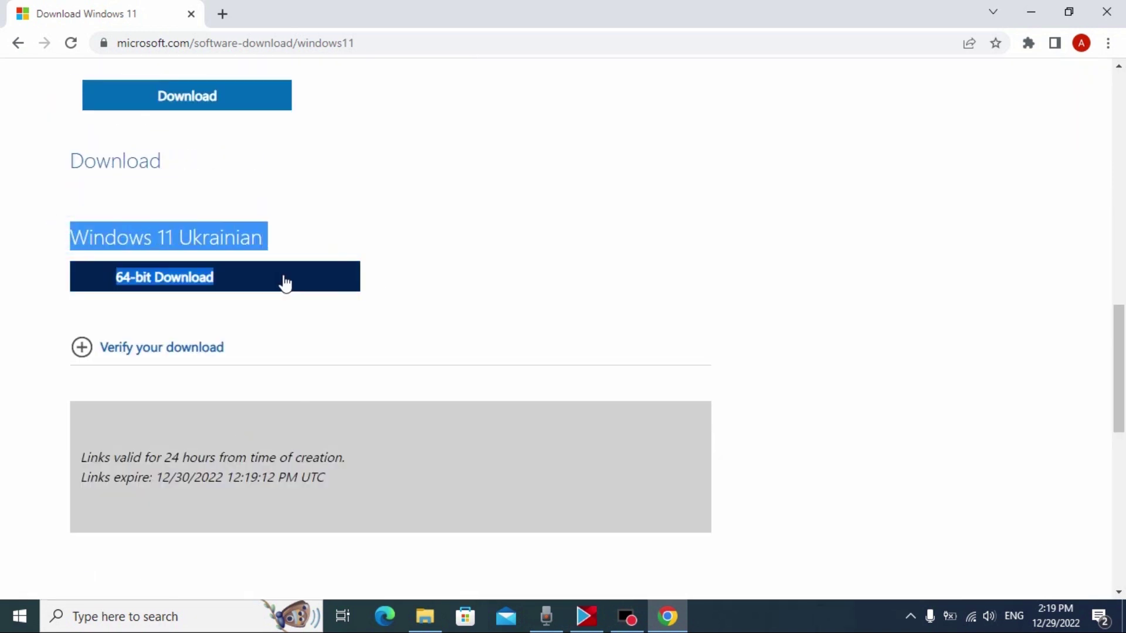
click(158, 291)
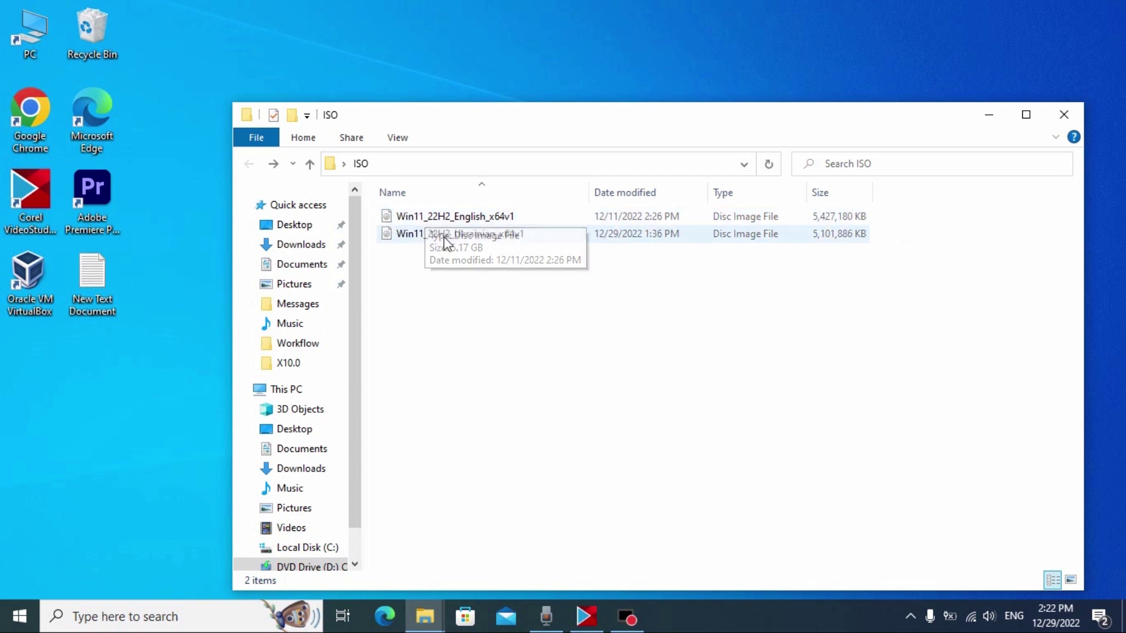
Mount the Win11_22H2_English_x64v1 disc image from the ISO folder and select its setup application
click(496, 243)
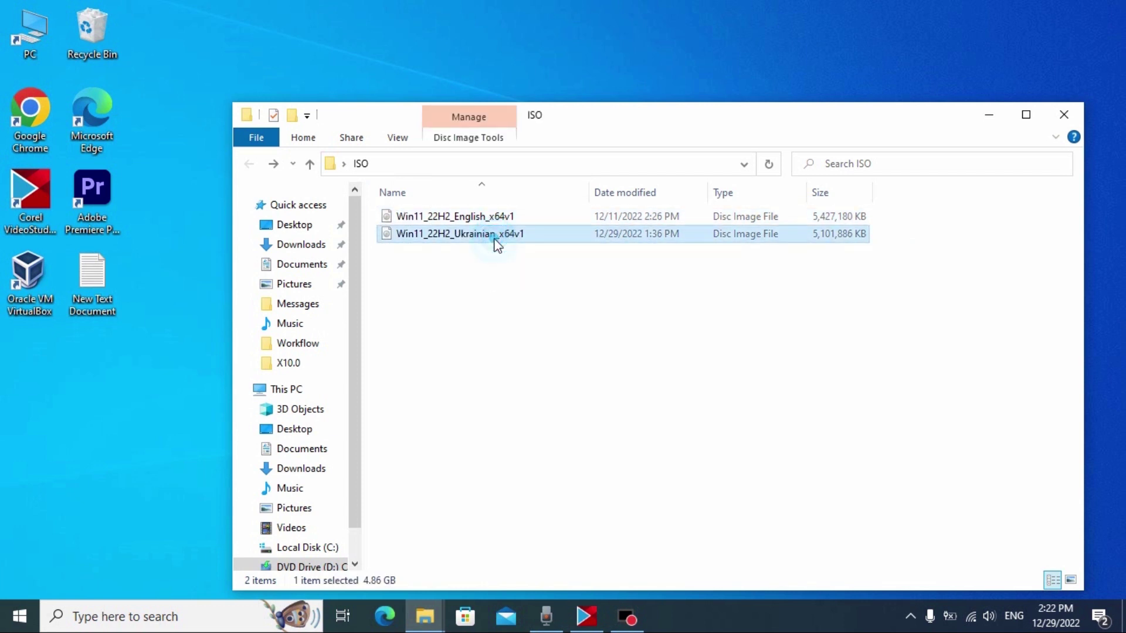
click(464, 218)
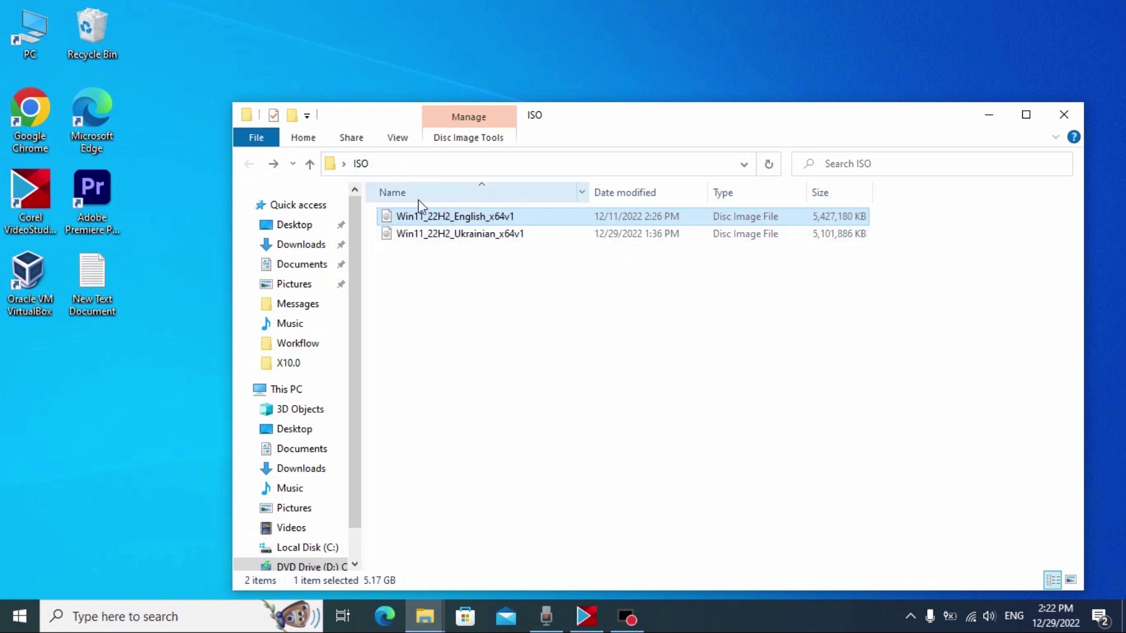
double_click(480, 217)
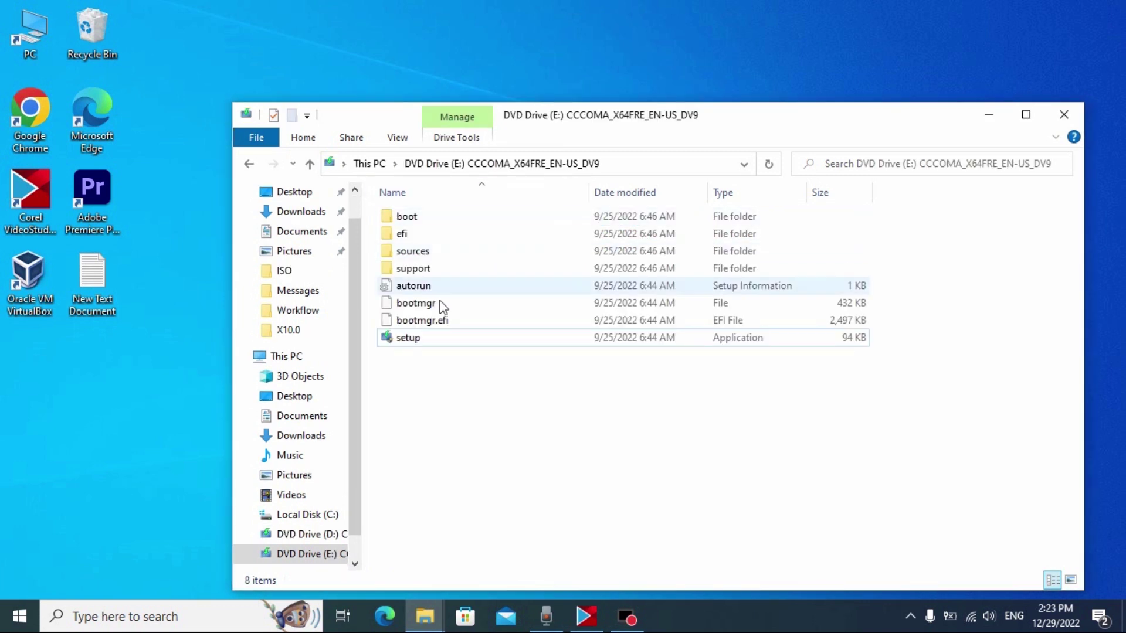
drag(459, 412, 383, 336)
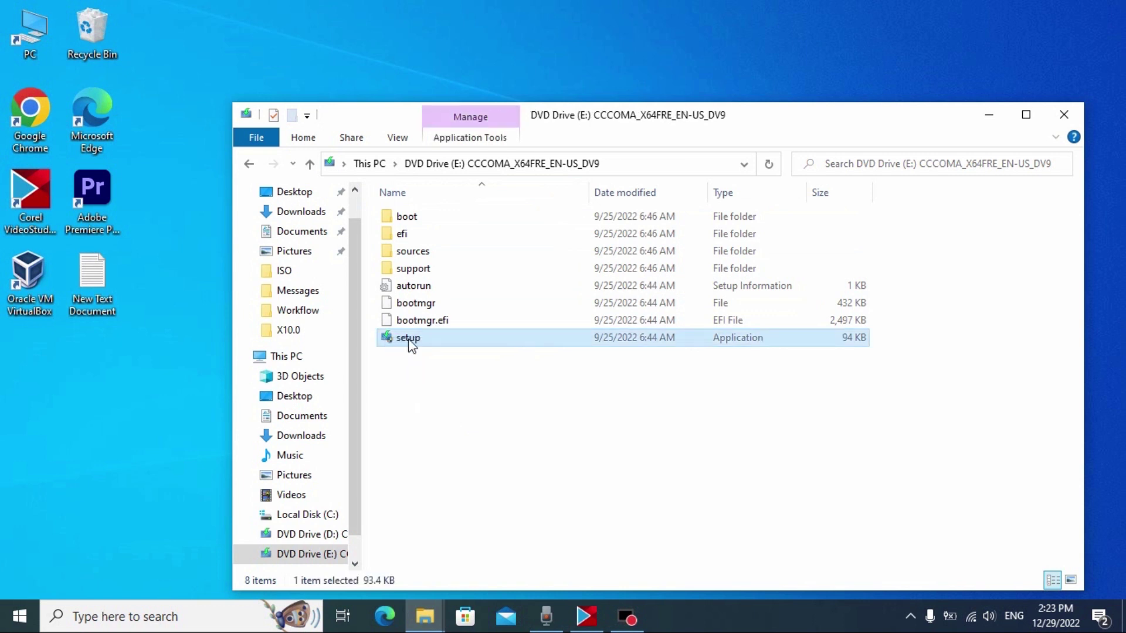
Run the Windows 11 setup through its system requirements check and close the installer
double_click(407, 338)
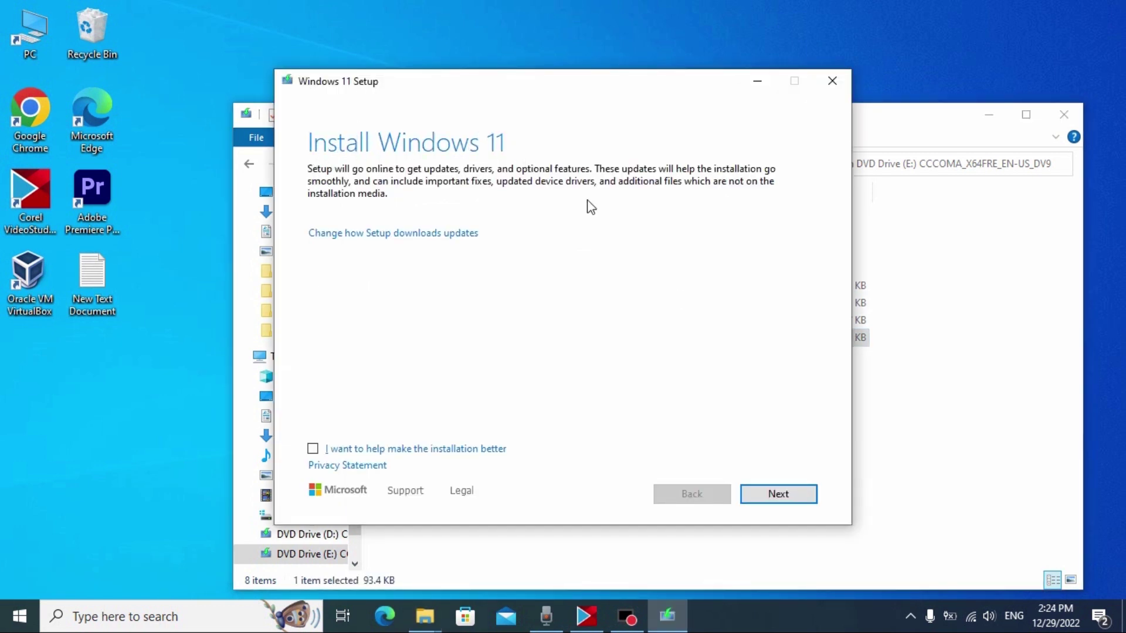
click(792, 495)
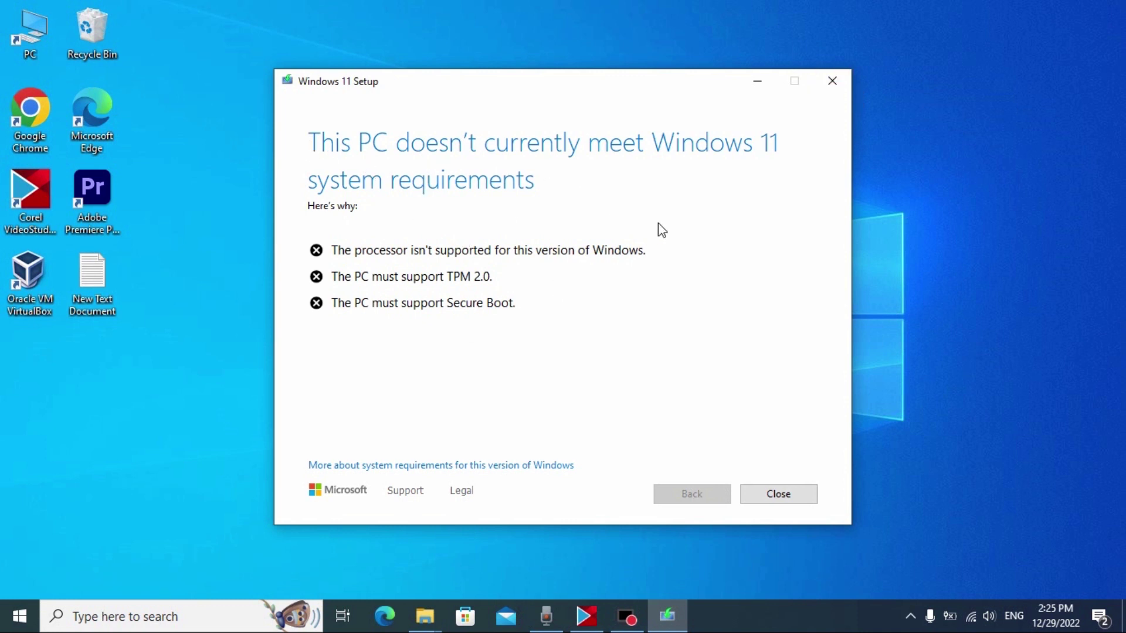
click(833, 81)
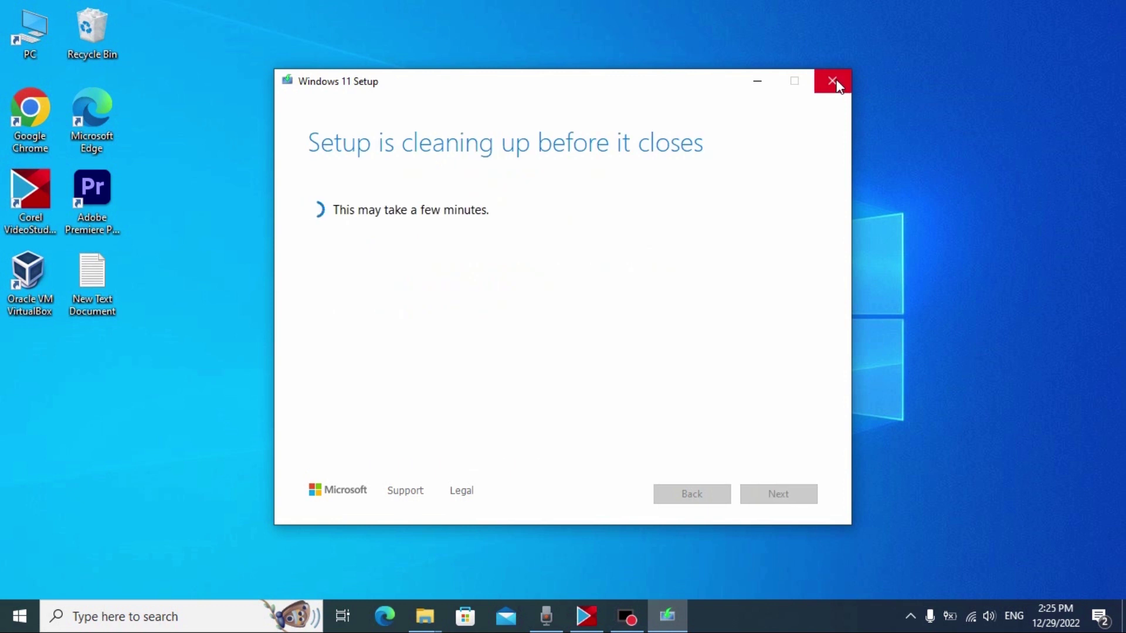
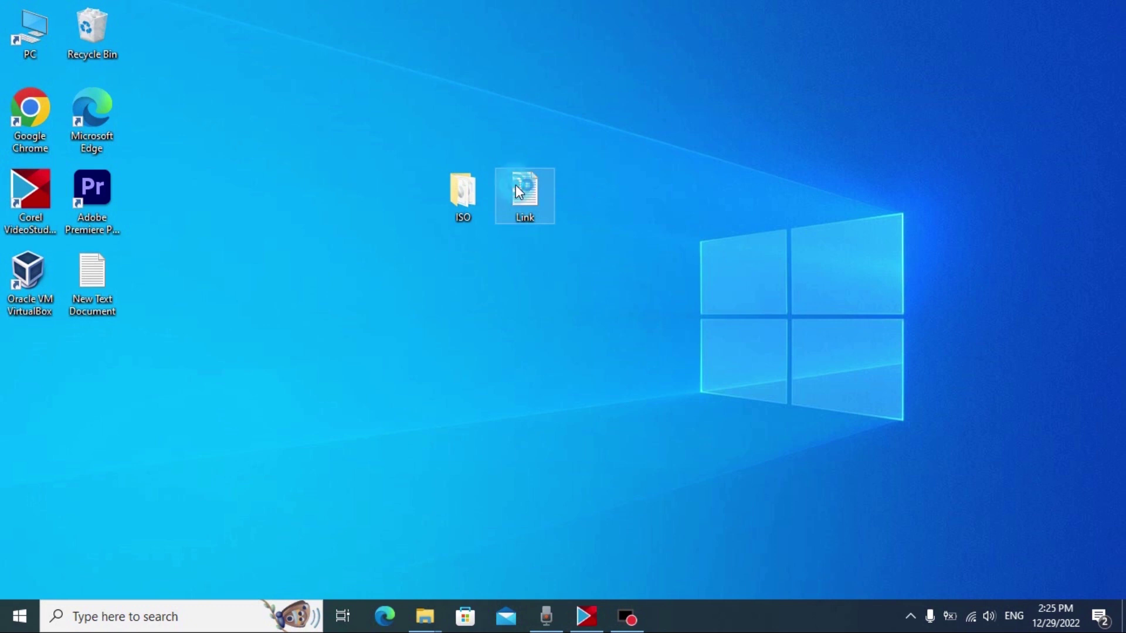
Copy the Google Drive address from the Link text file and minimize its window
drag(802, 102, 194, 114)
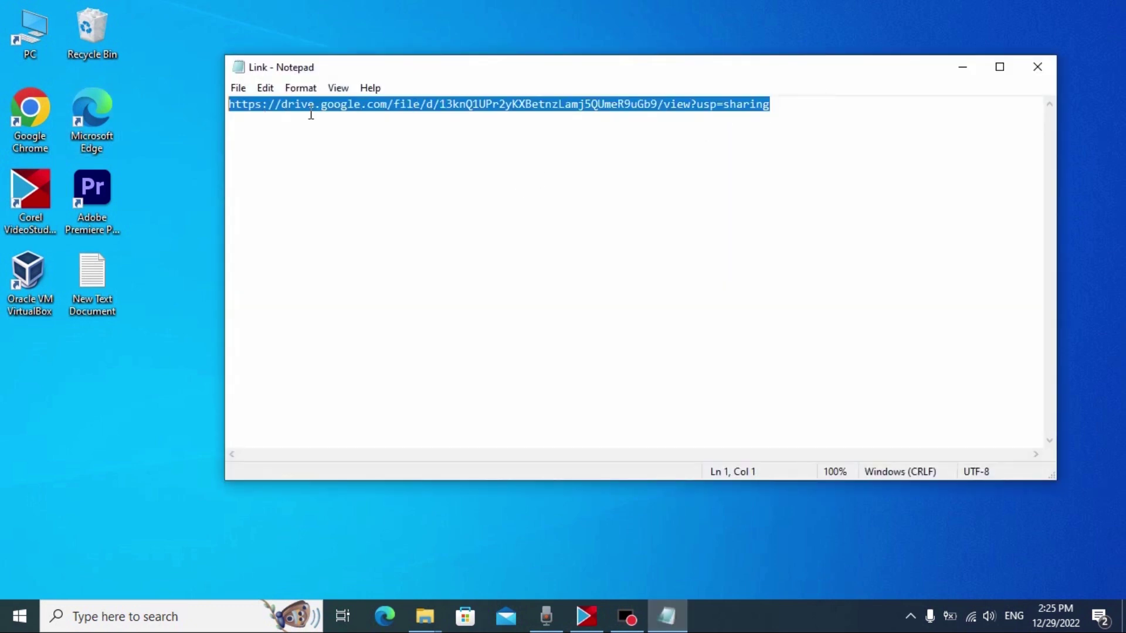
right_click(333, 106)
click(374, 158)
click(964, 68)
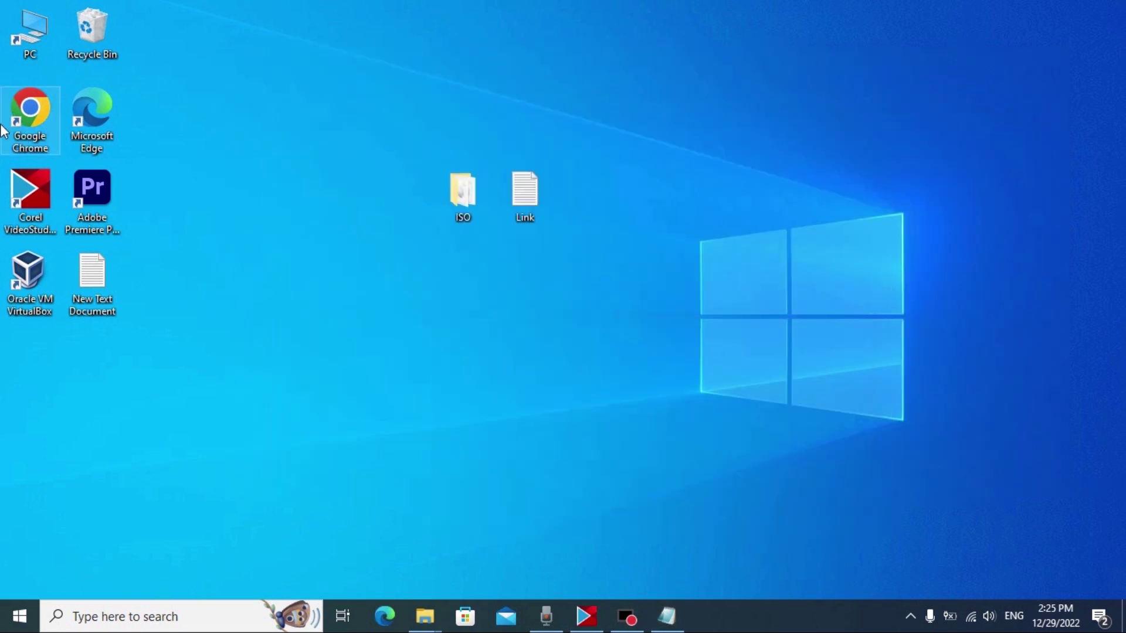
Open the copied address in Google Chrome and download Windows 11.txt from Google Drive
double_click(29, 114)
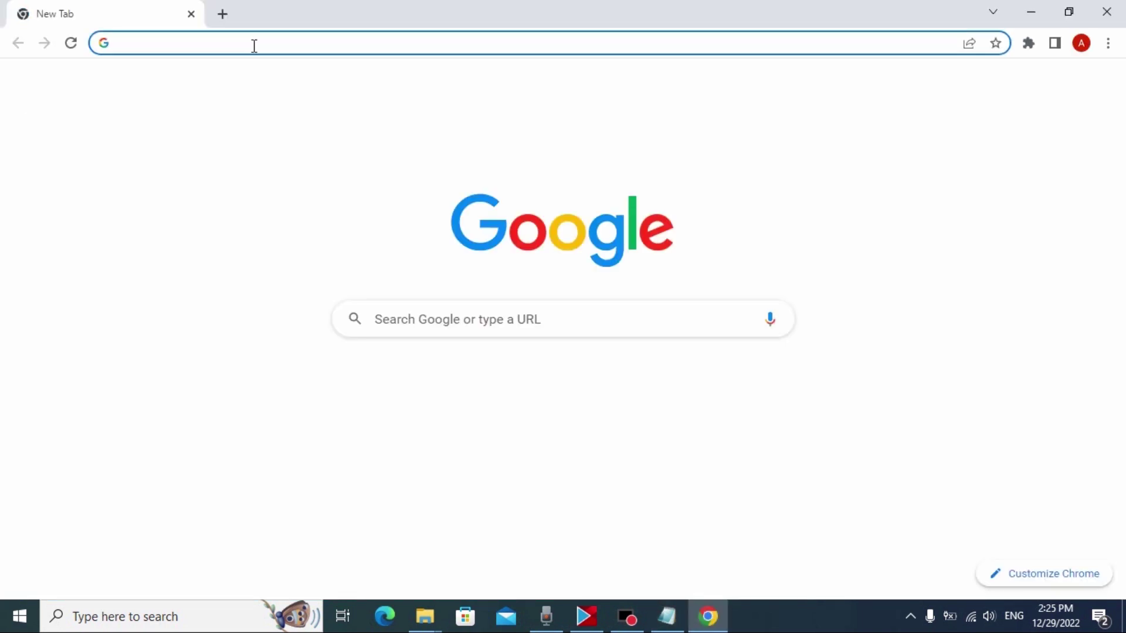
key(ctrl+v)
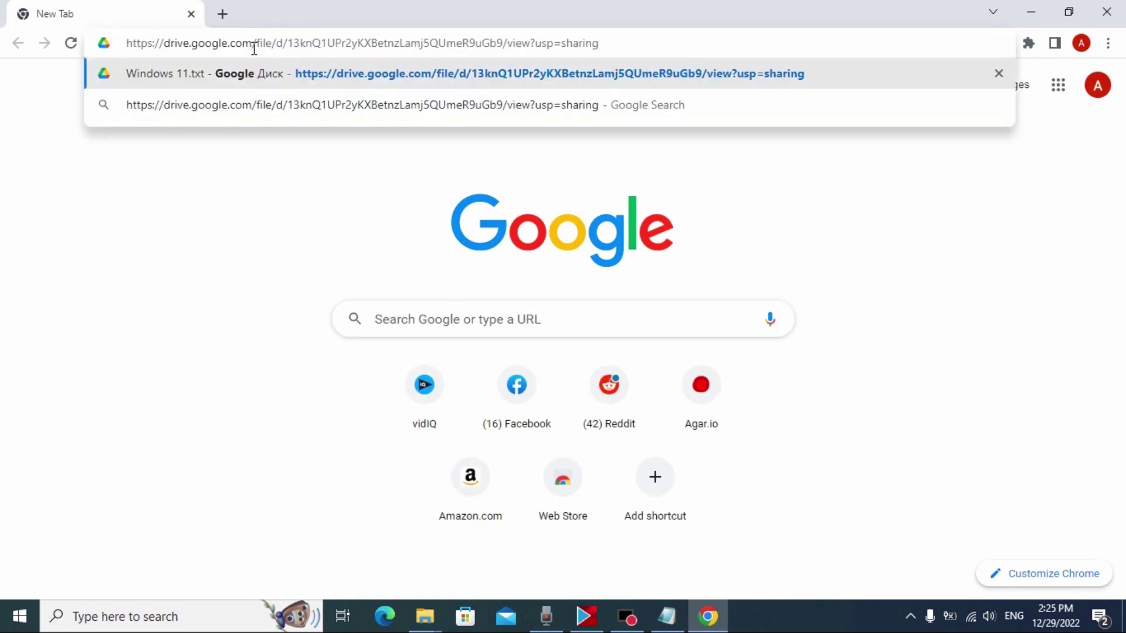
key(Return)
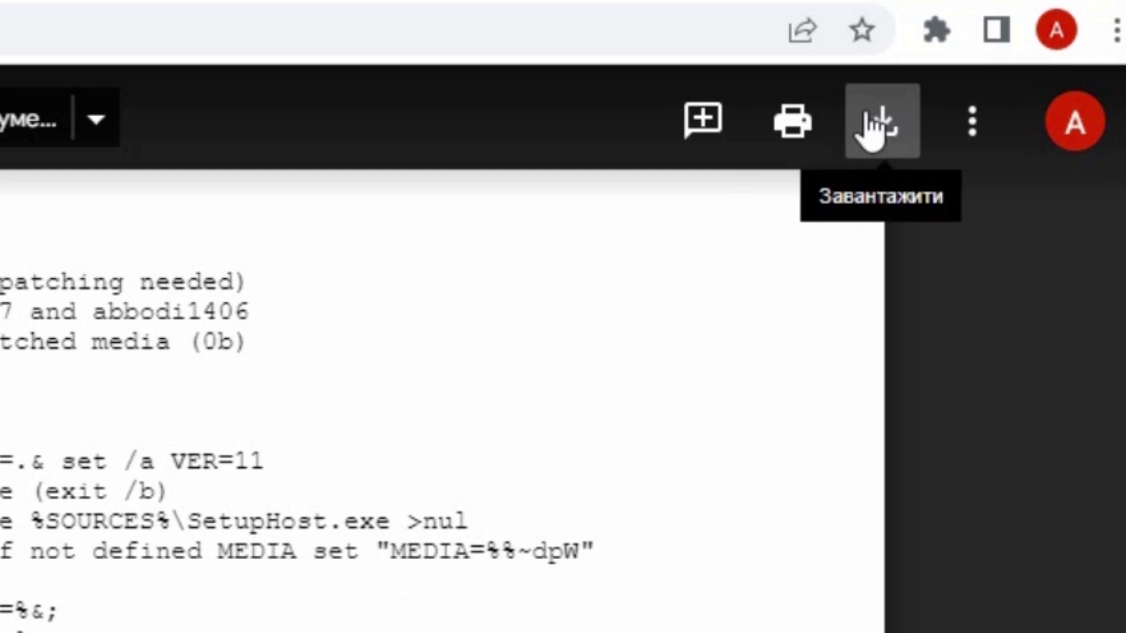
click(888, 132)
click(879, 117)
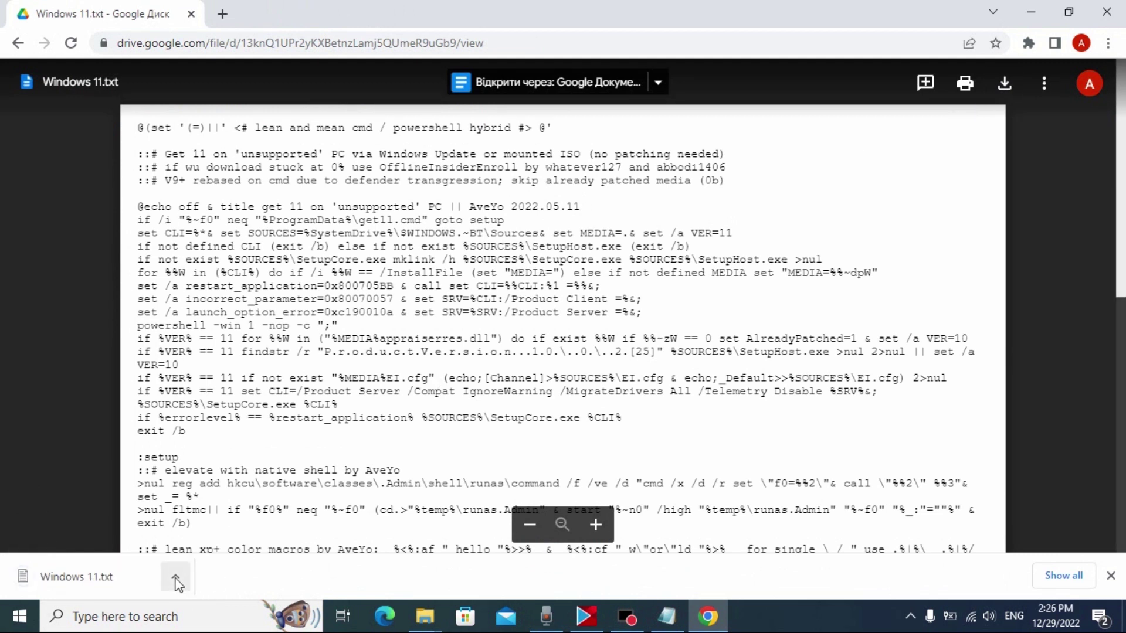
Show the downloaded Windows 11.txt in its folder and move it onto the desktop beside the Link file, closing the browser and folder windows
click(176, 577)
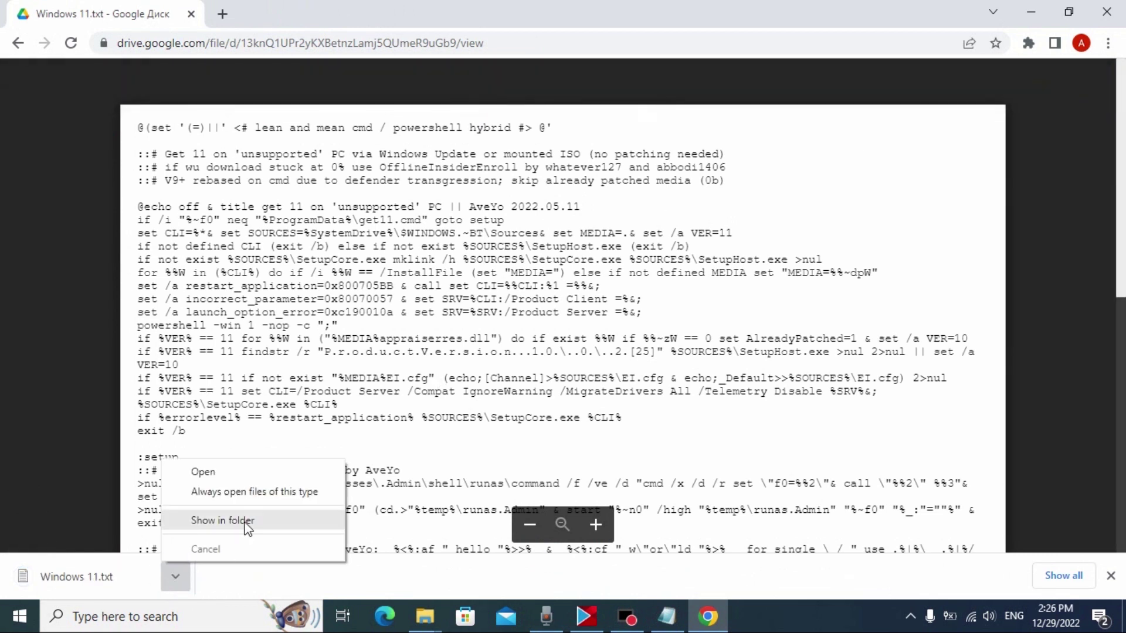
click(227, 522)
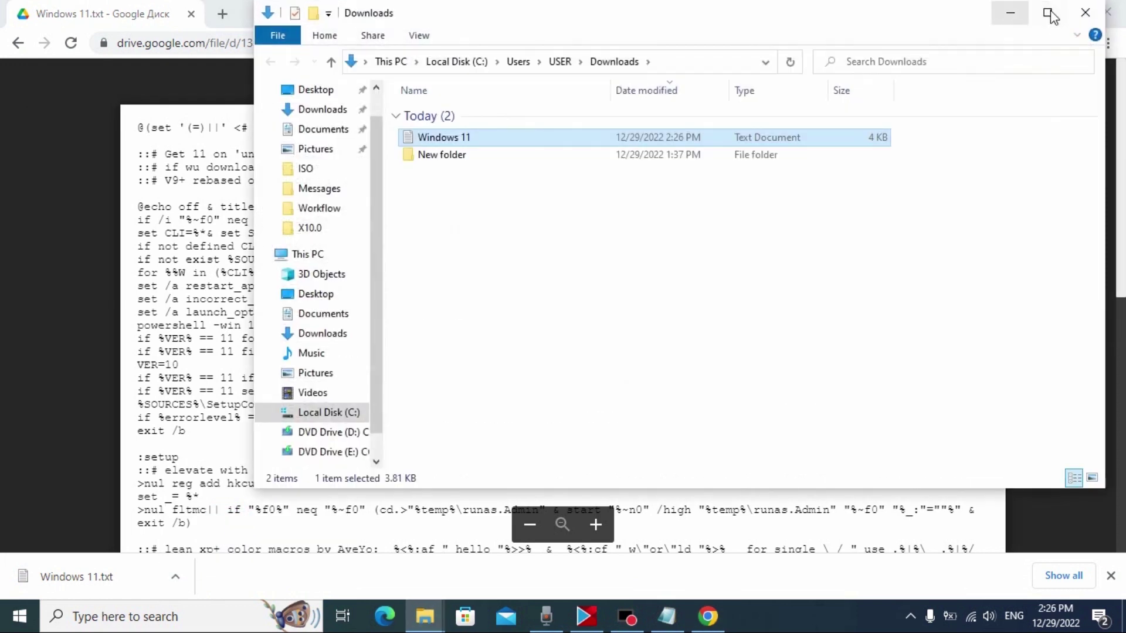
drag(920, 12, 827, 17)
click(1107, 12)
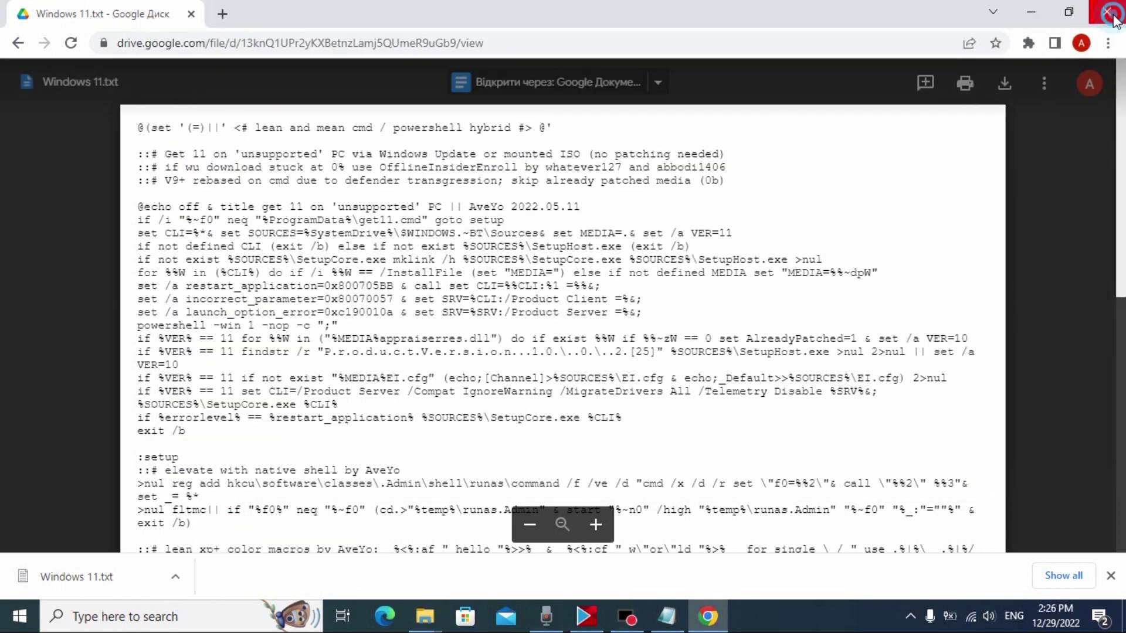
drag(606, 22, 1111, 83)
drag(864, 201, 604, 214)
double_click(975, 83)
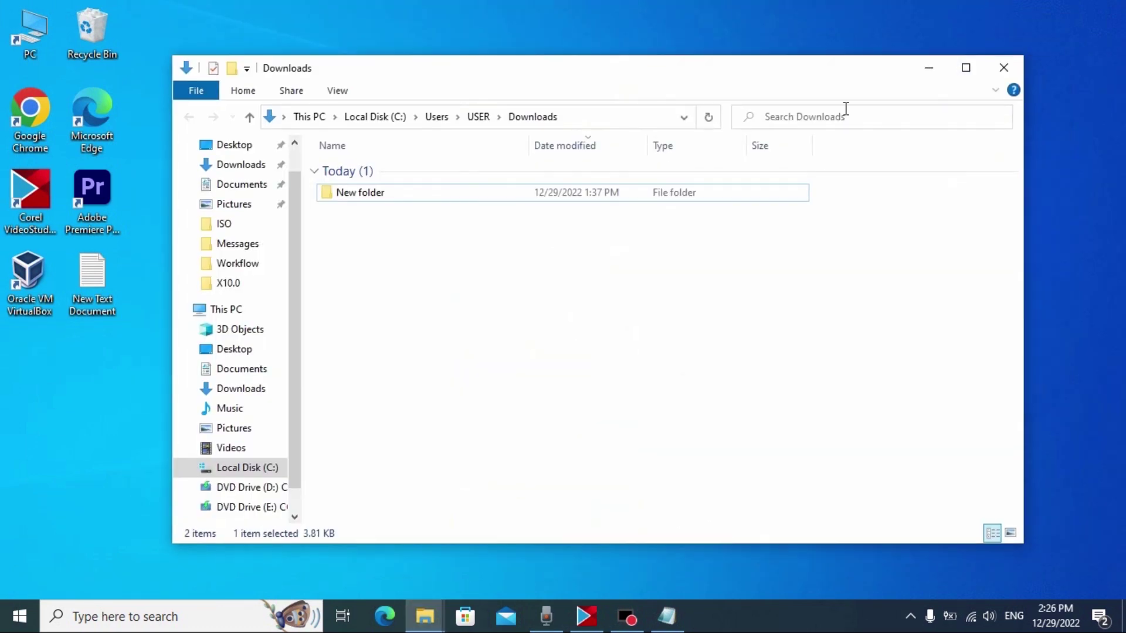
click(1004, 68)
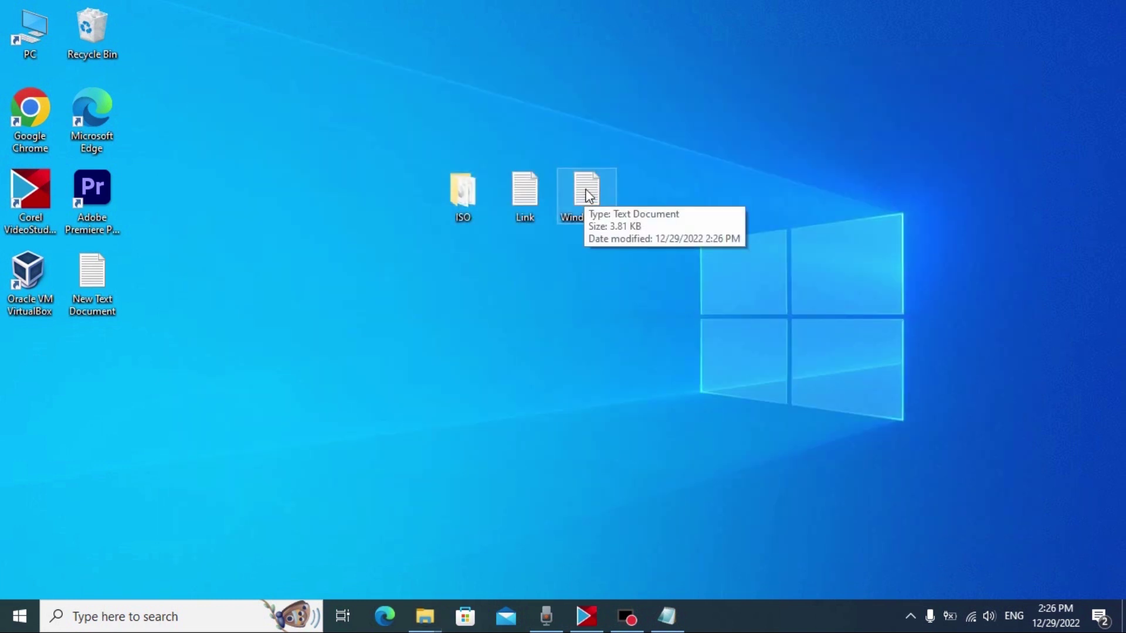
Open the Windows 11 text file and save a copy to the desktop as Windows 11.cmd with the file type All Files
double_click(588, 191)
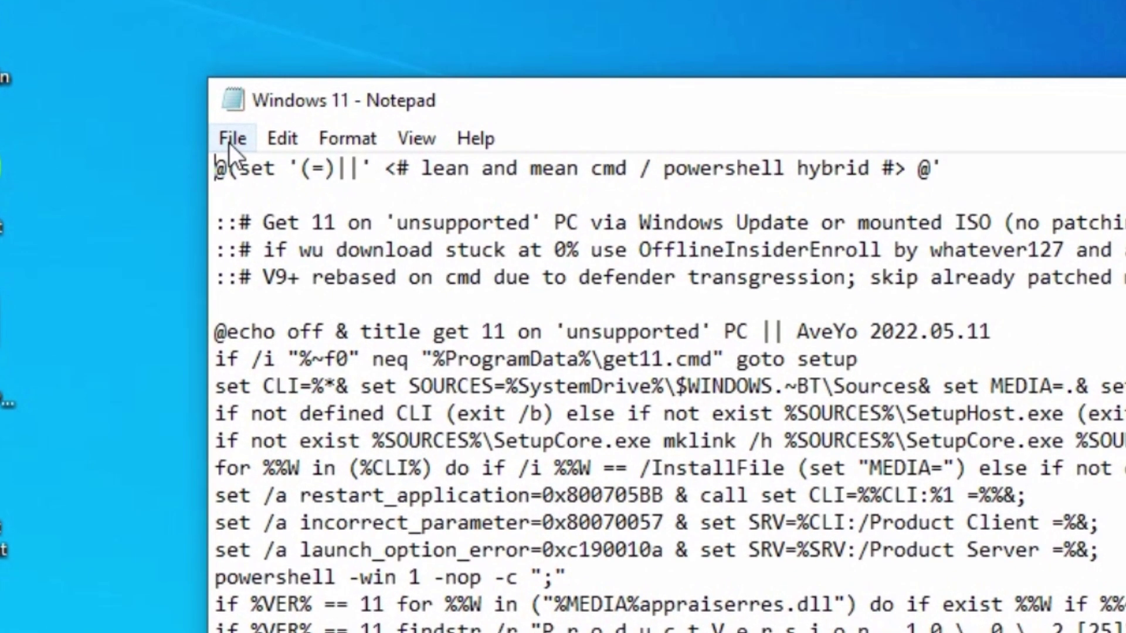
click(229, 143)
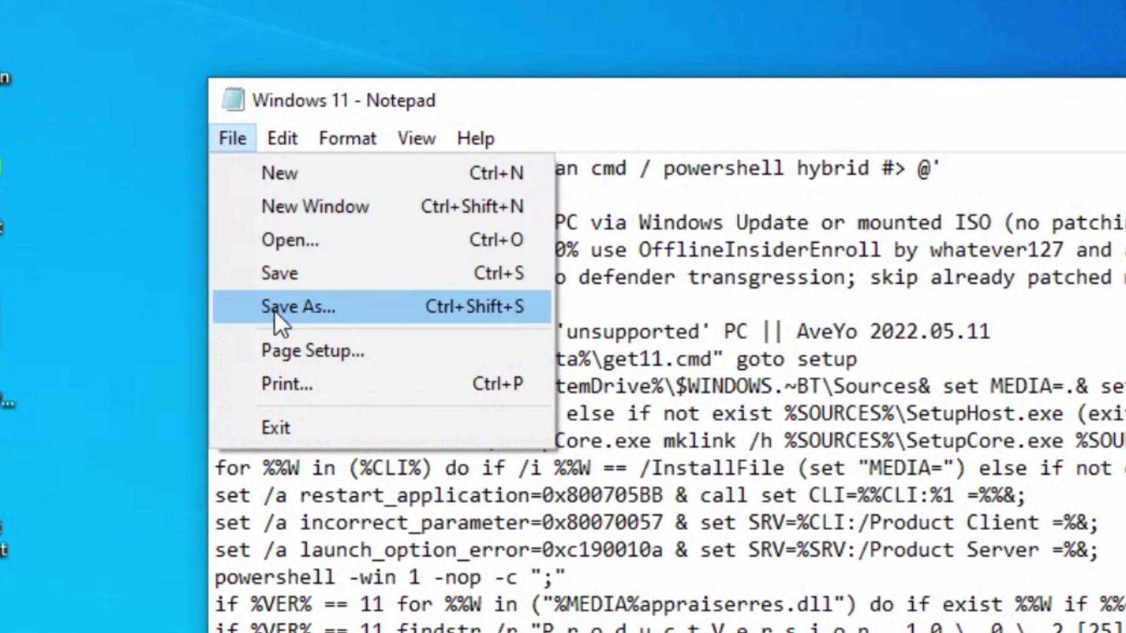
click(317, 307)
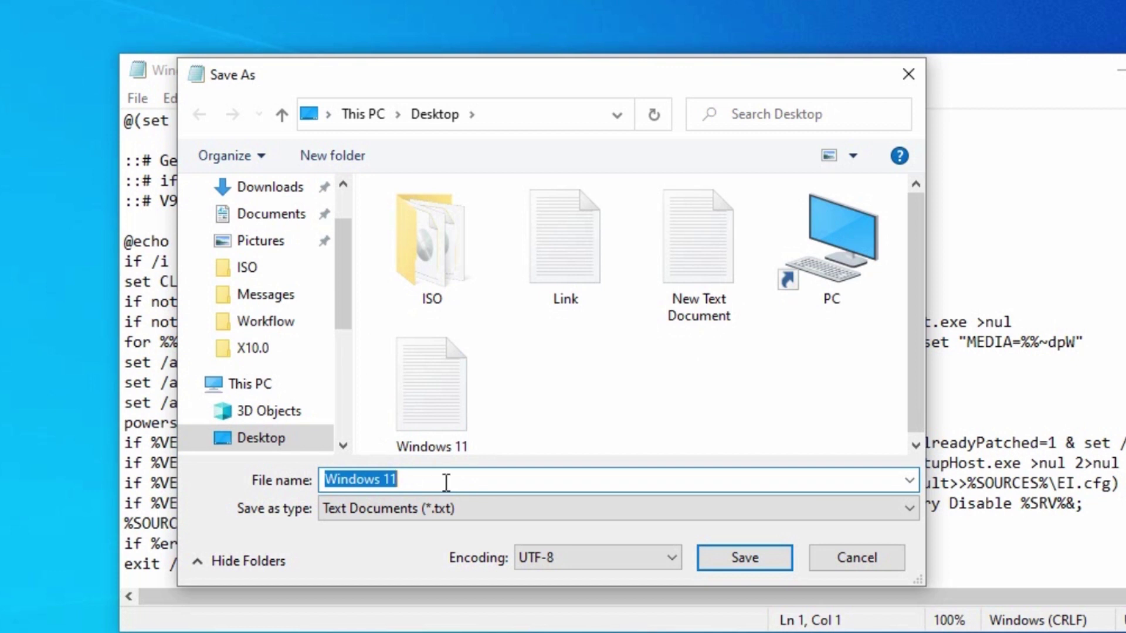
click(446, 482)
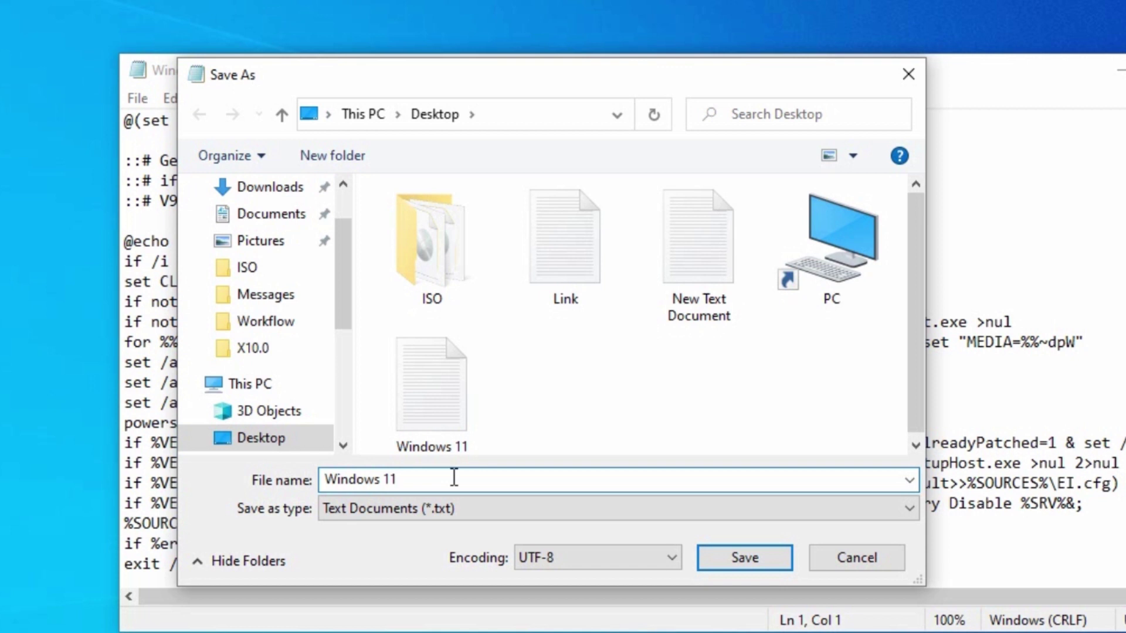
text(.cmd)
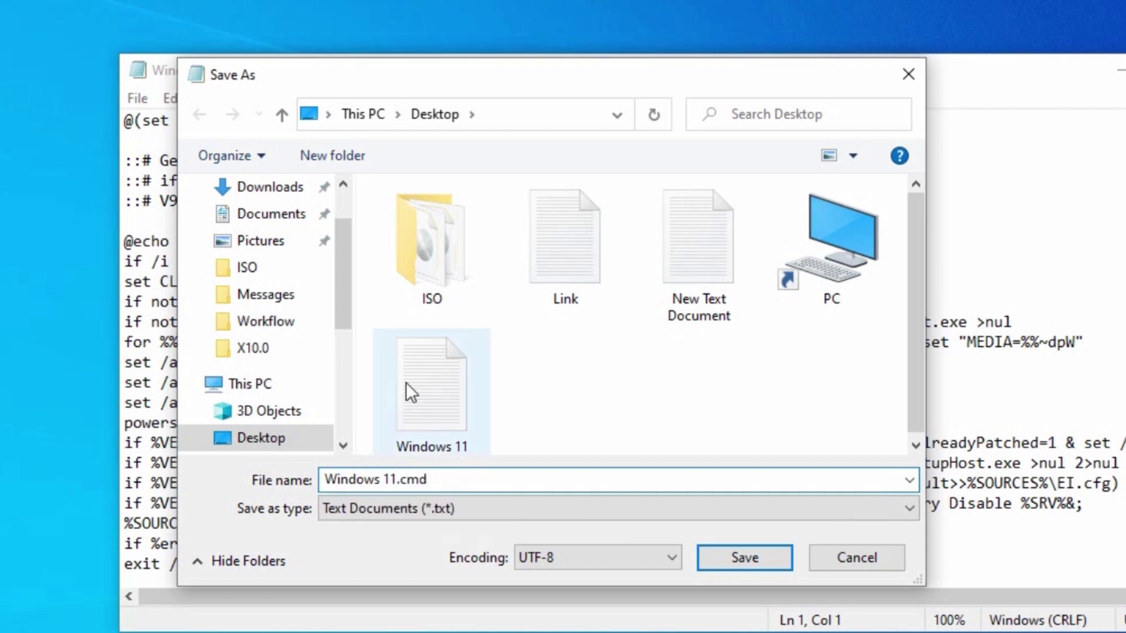
drag(467, 485, 397, 486)
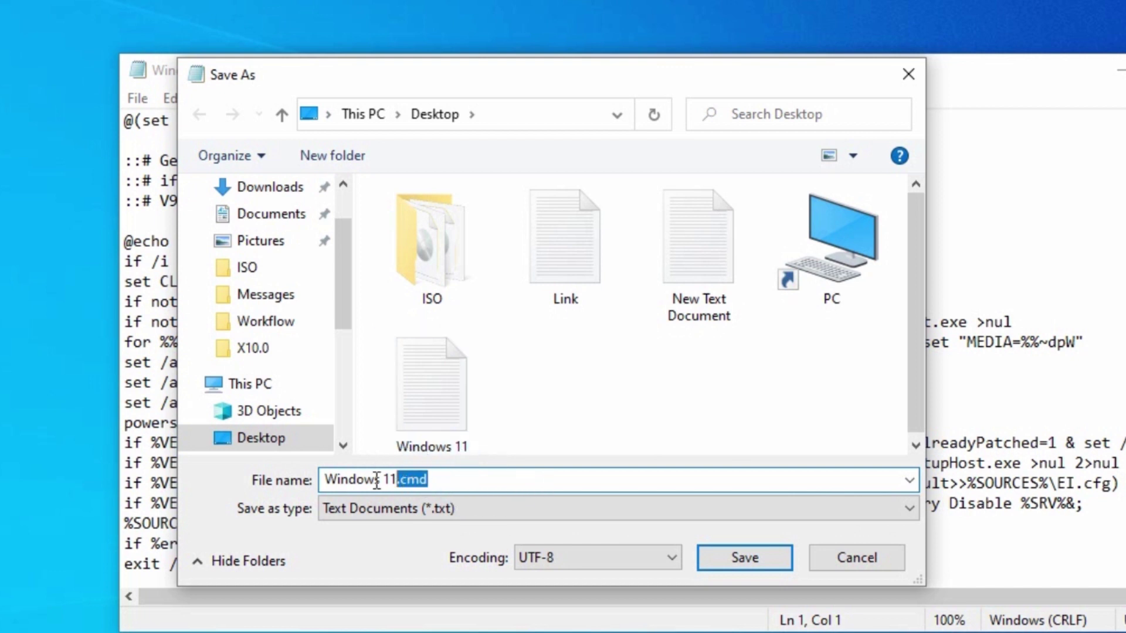
click(912, 510)
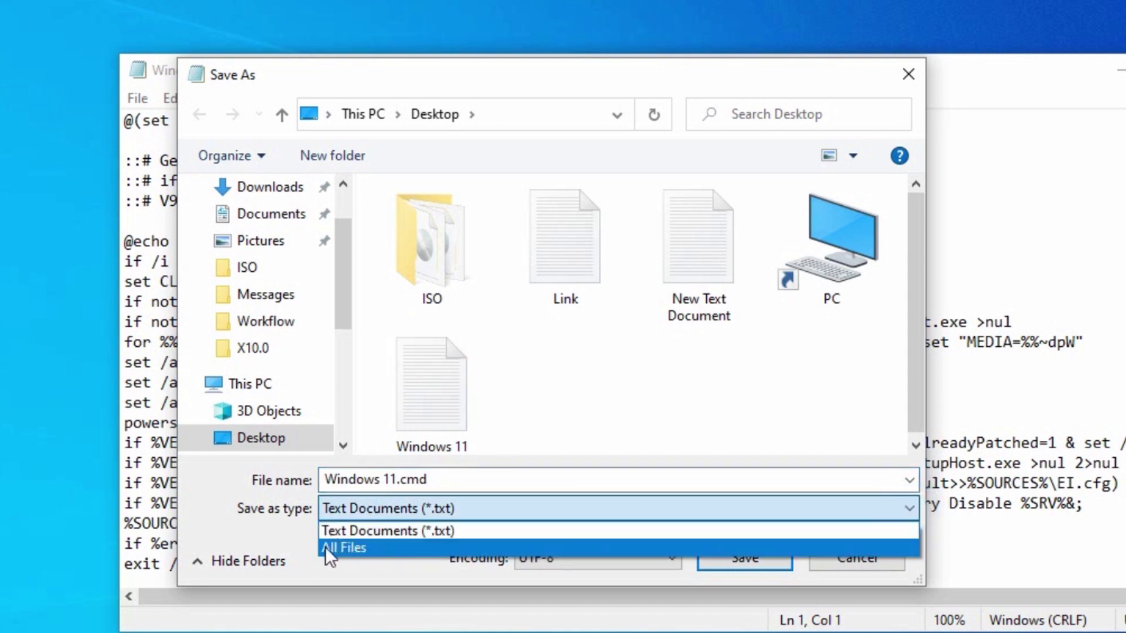
click(350, 548)
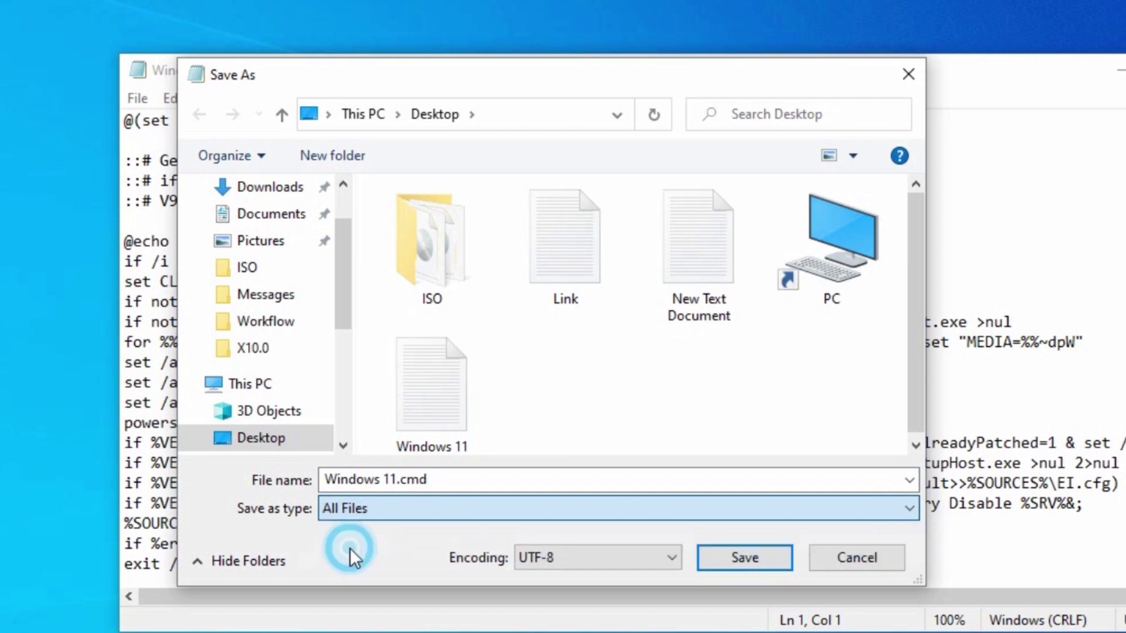
click(760, 558)
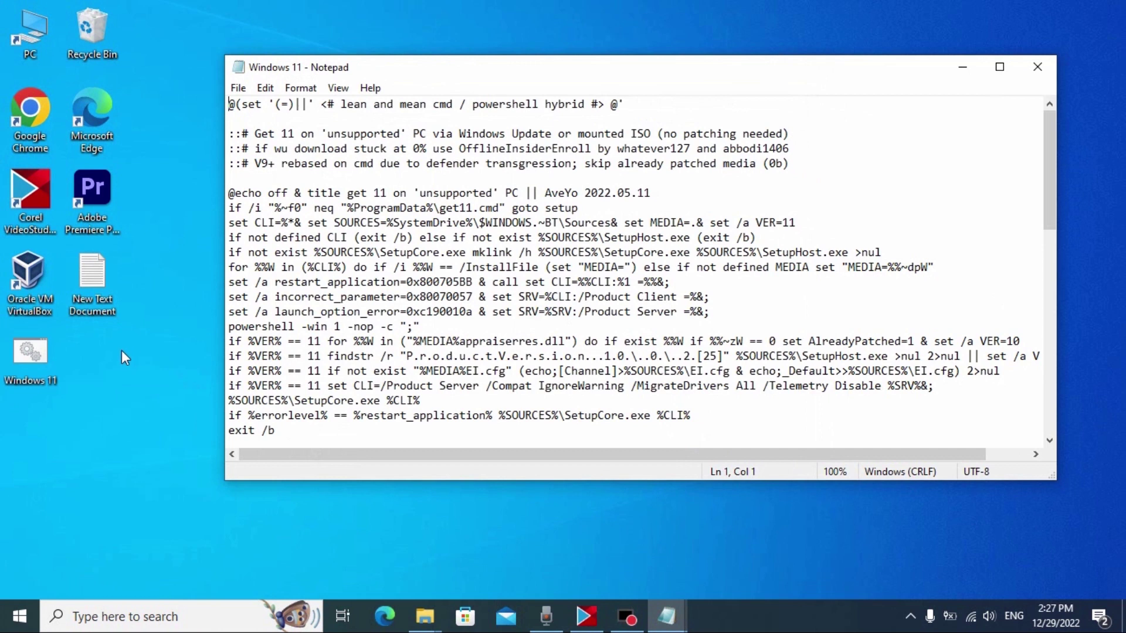
Close the text file and move the Windows 11 command script beside the Windows 11 text document on the desktop
drag(121, 358, 3, 380)
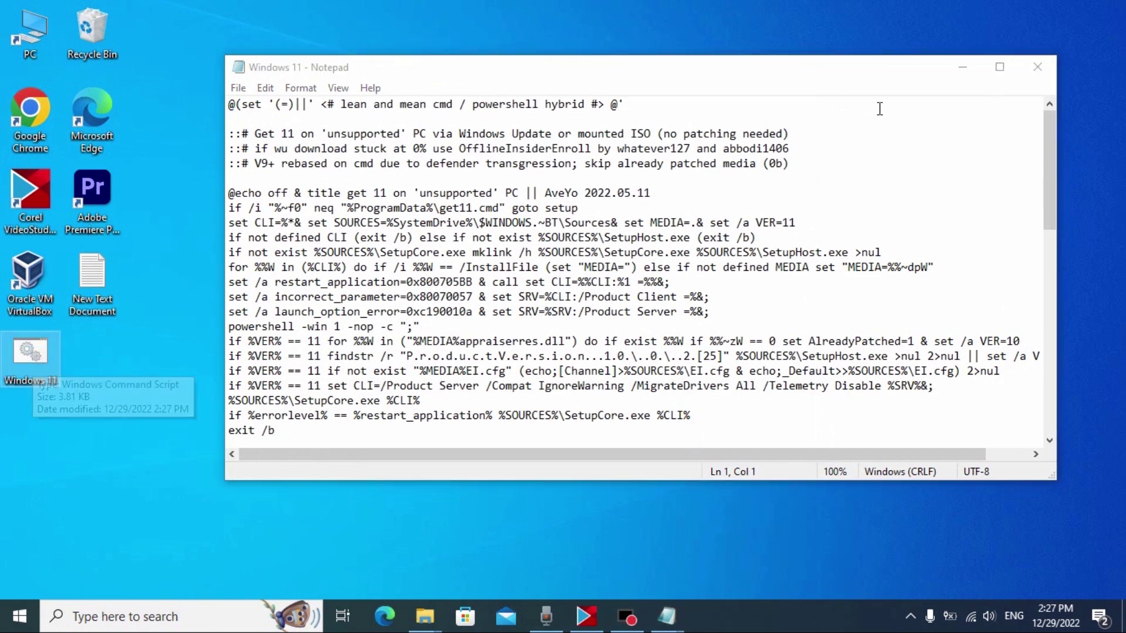
click(1048, 69)
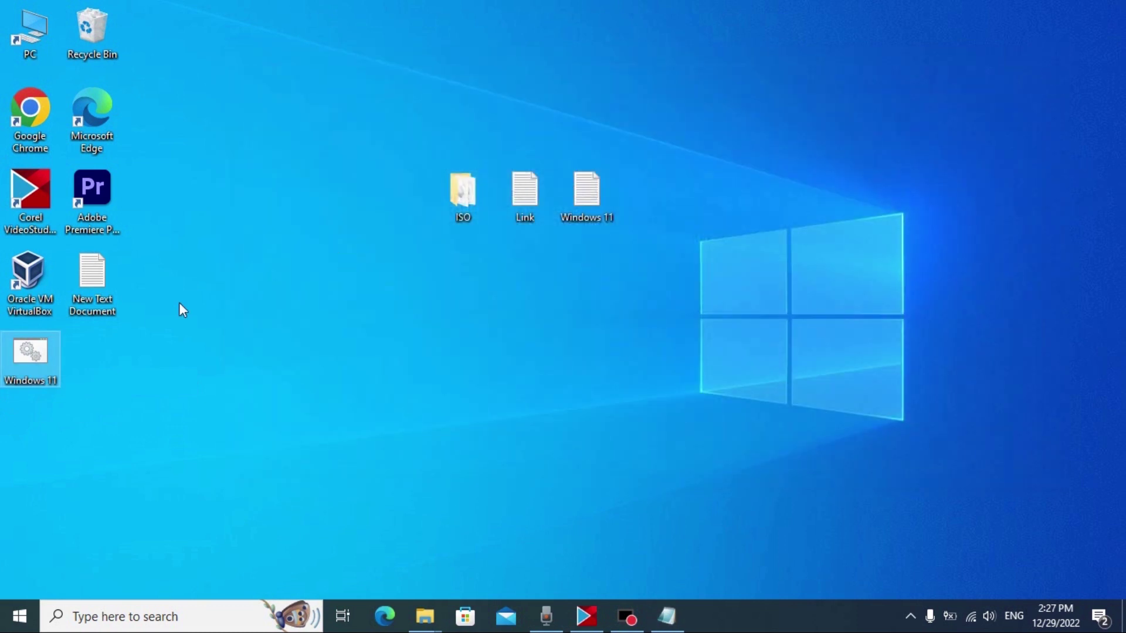
drag(54, 350, 642, 188)
drag(387, 118, 726, 216)
click(711, 193)
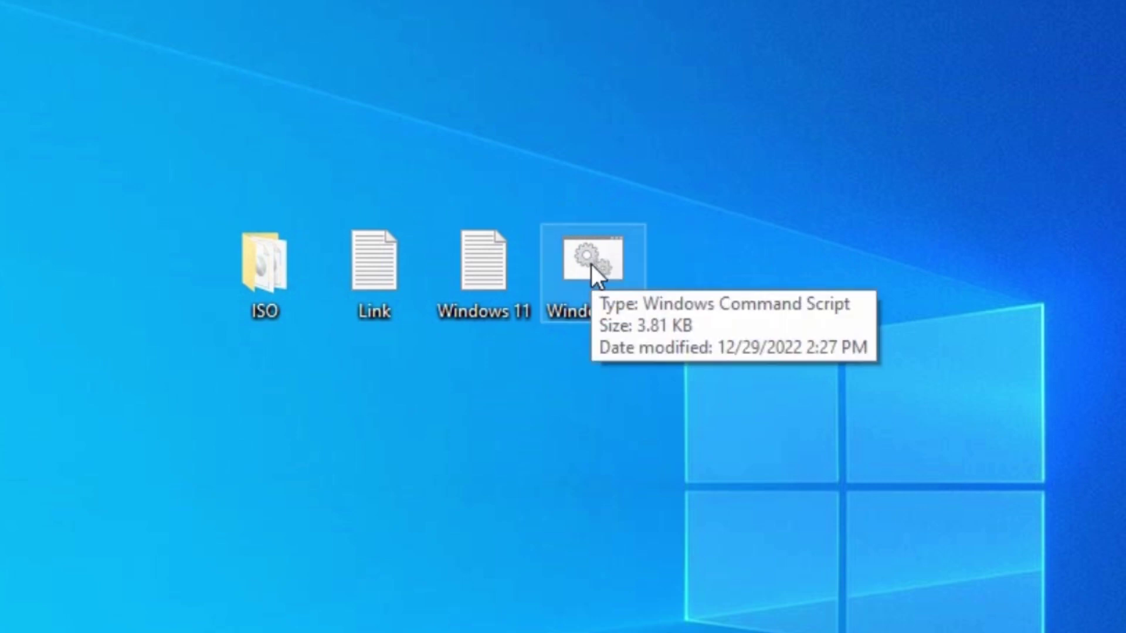
Run the Windows 11 command script and delete it from the desktop
double_click(591, 265)
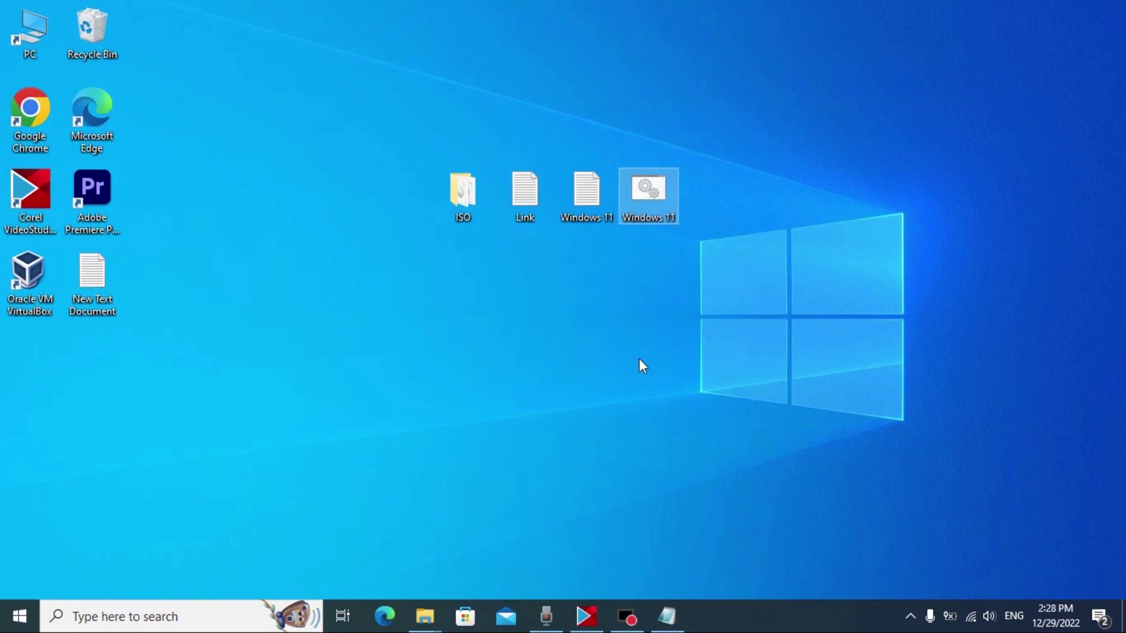
right_click(659, 192)
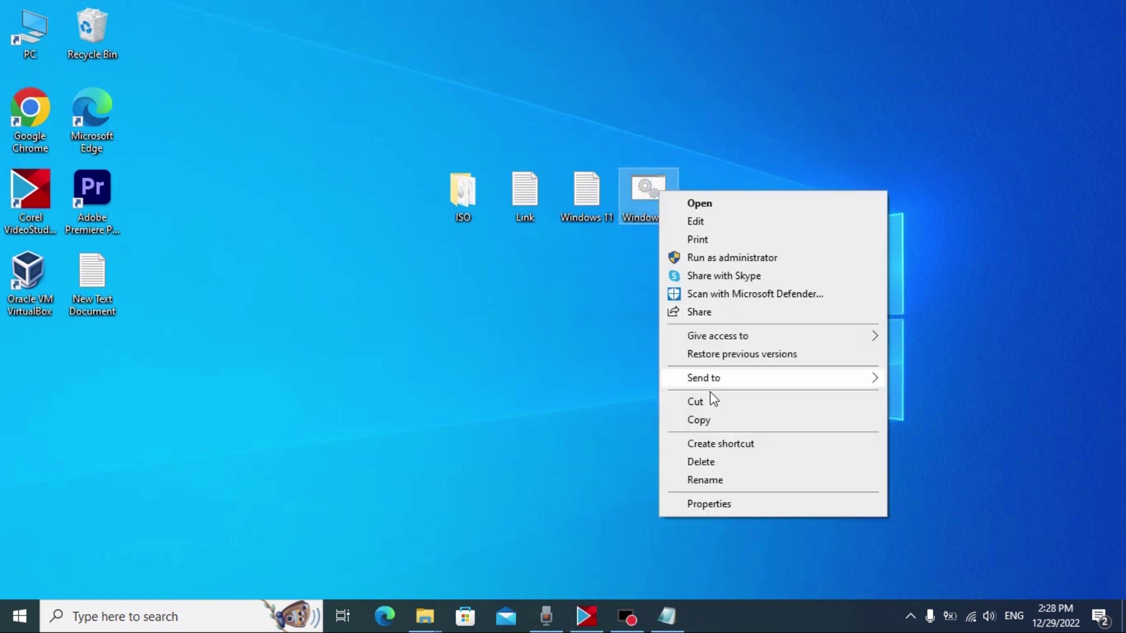
click(717, 462)
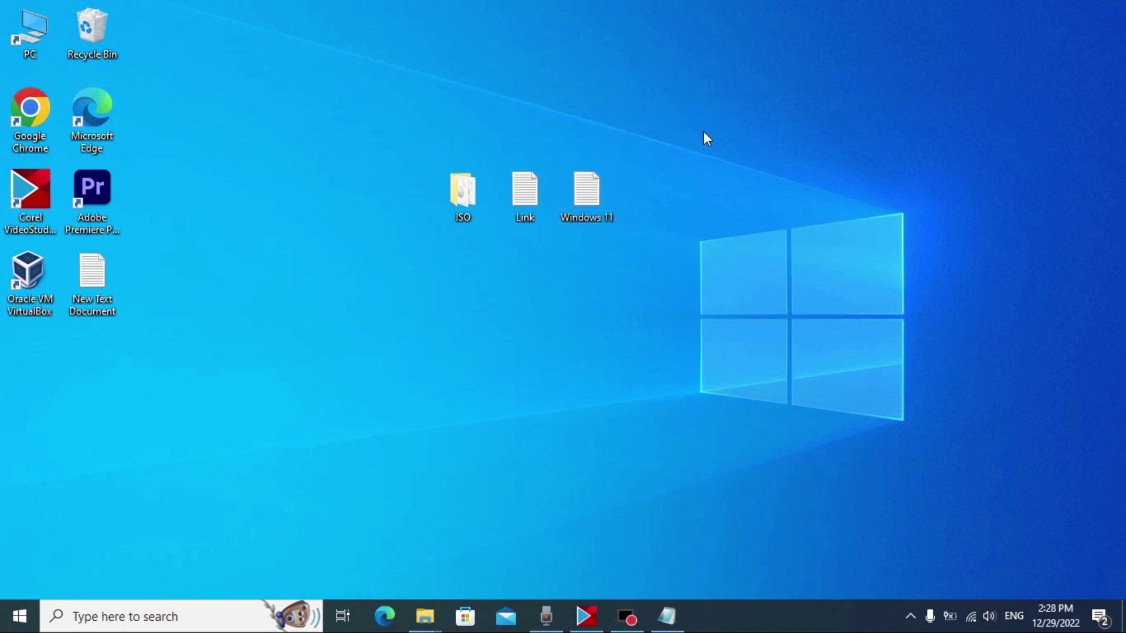
Open the Win11_22H2_English_x64v1 disc image from the ISO folder and run its setup up to the license terms page
double_click(463, 191)
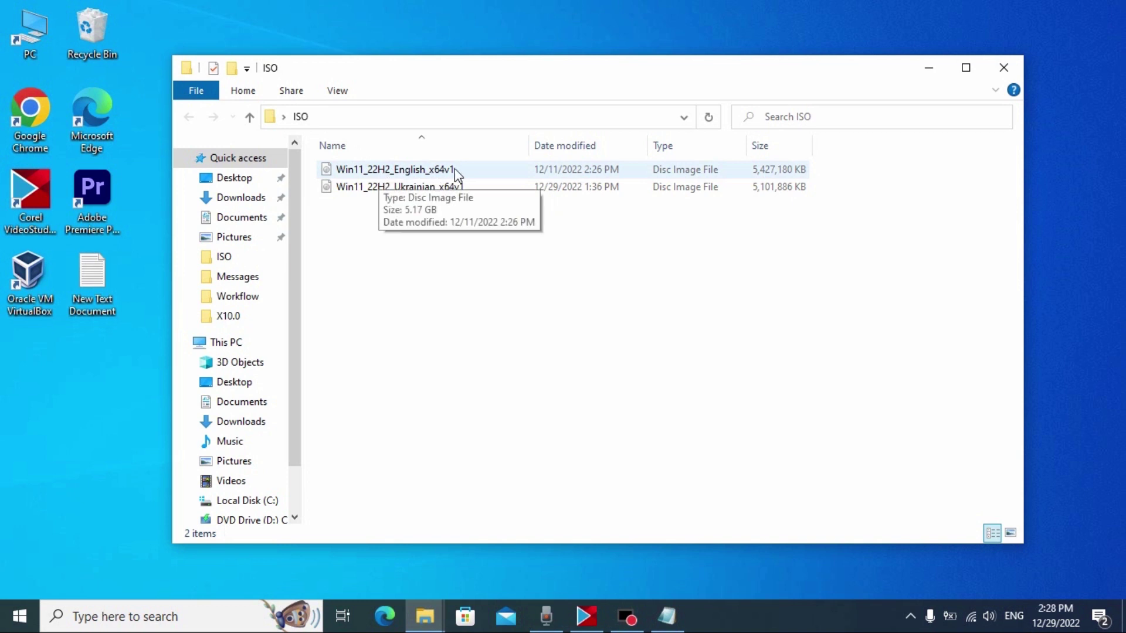
click(402, 171)
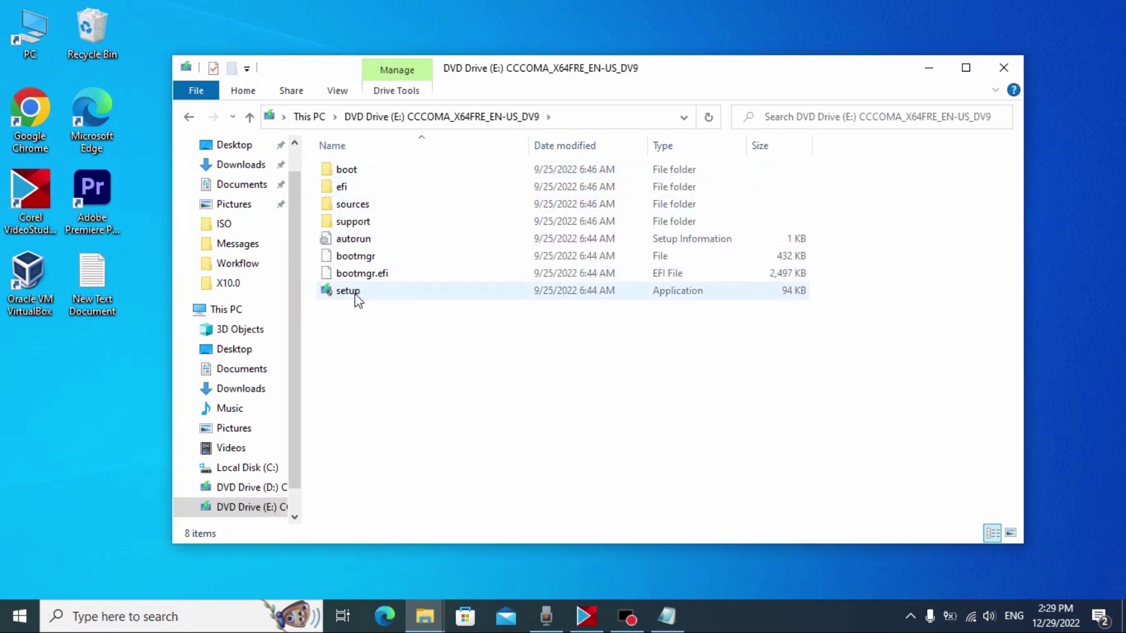
double_click(348, 290)
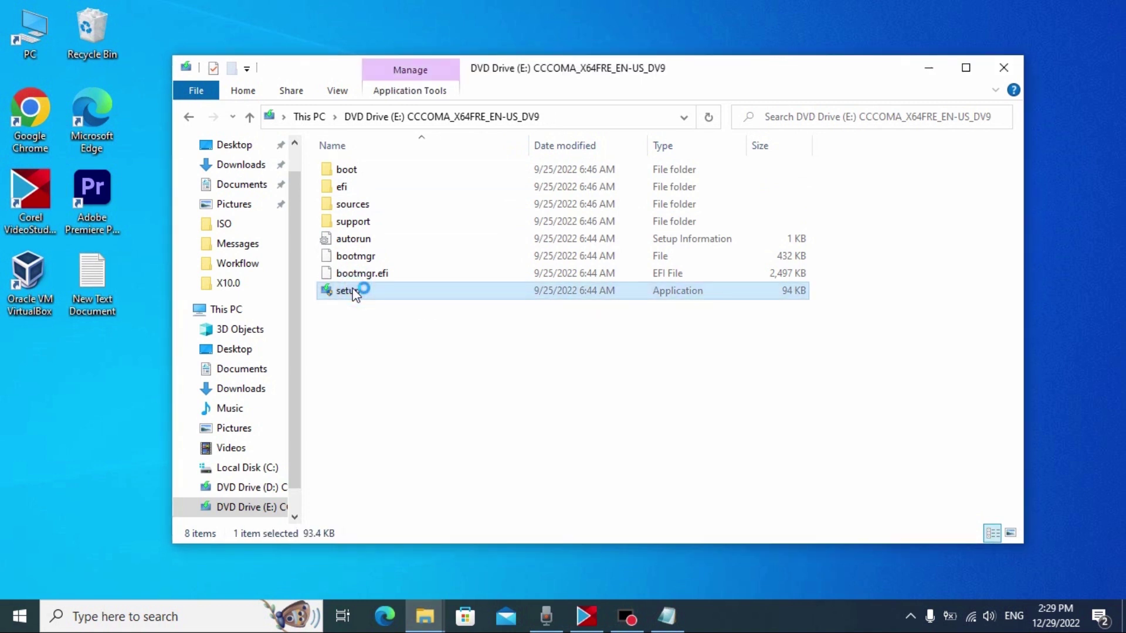
click(781, 494)
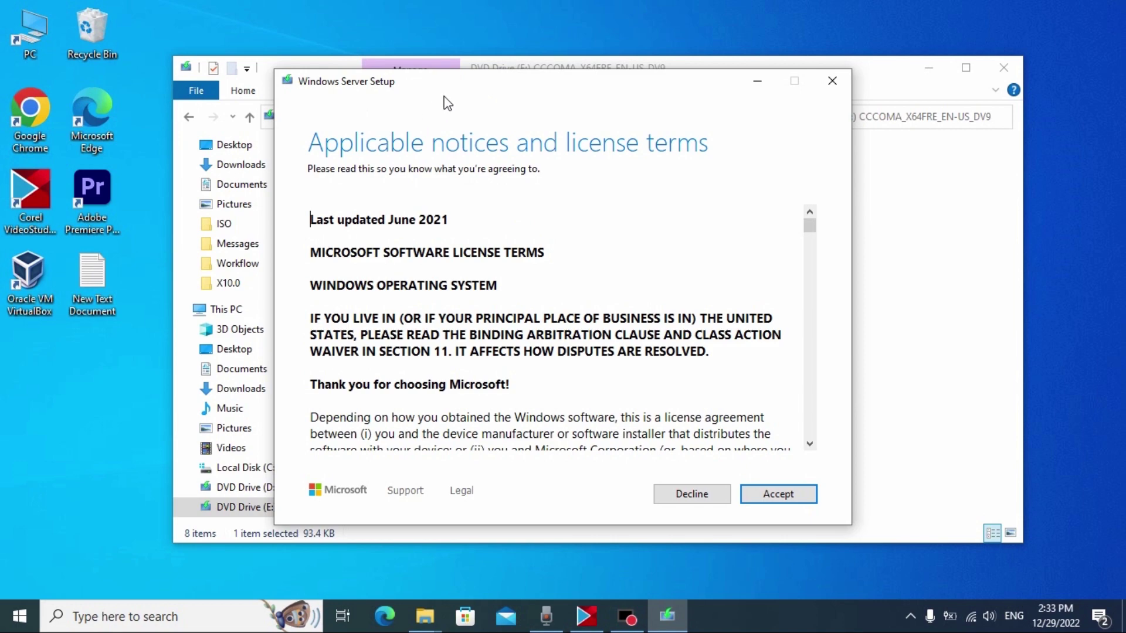
drag(444, 92, 459, 90)
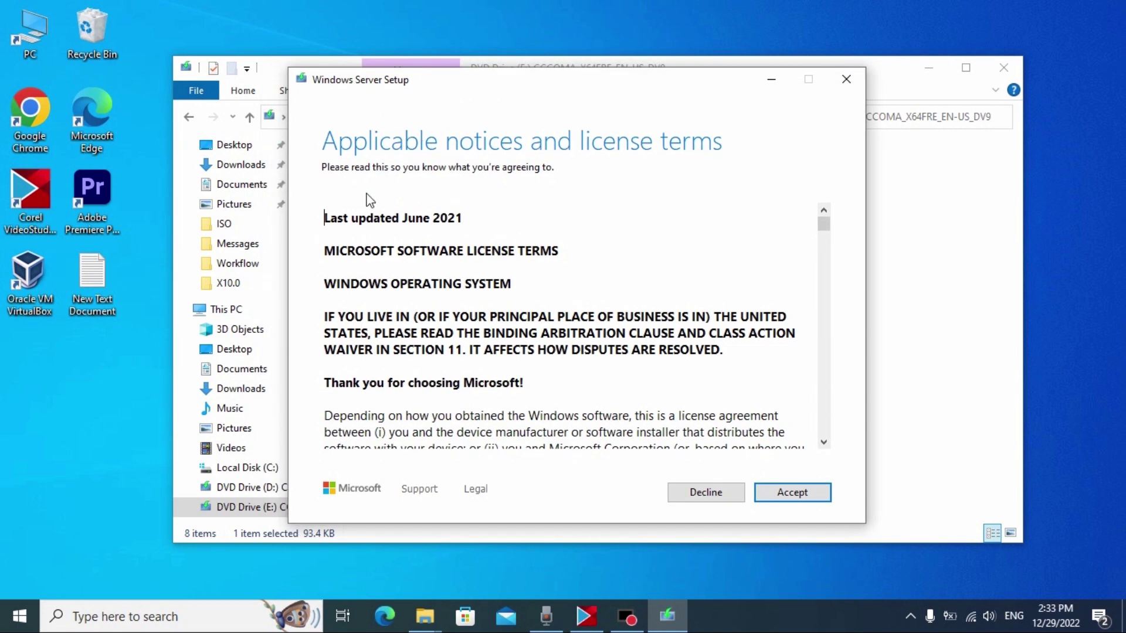
Accept the license terms in the English setup, then quit the installation at the choice of what to keep
drag(823, 224, 786, 493)
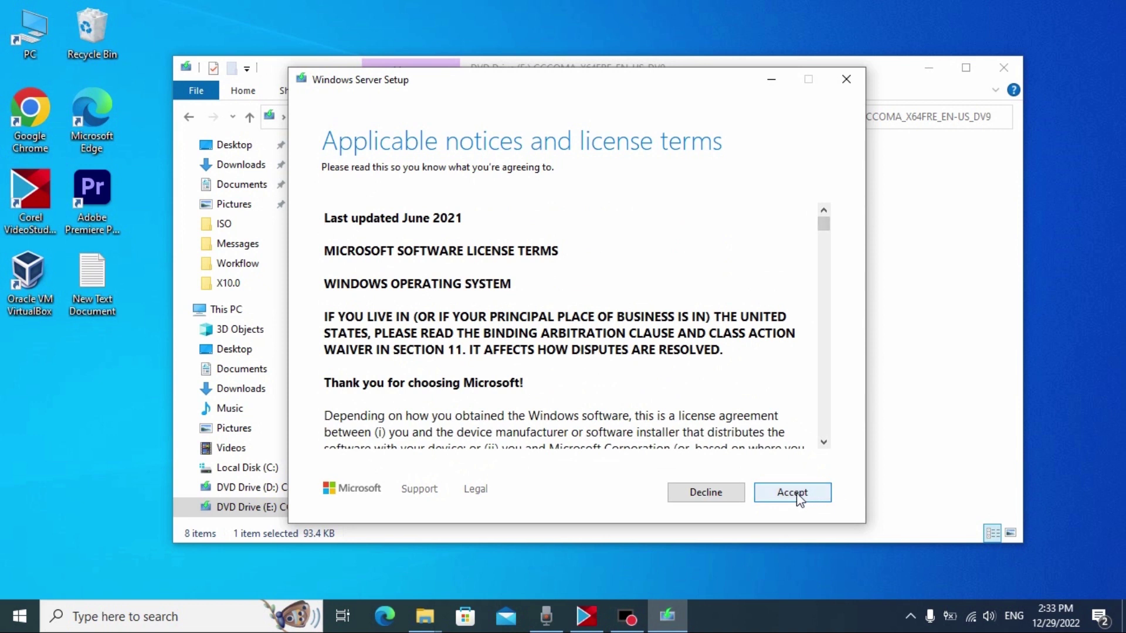
click(797, 495)
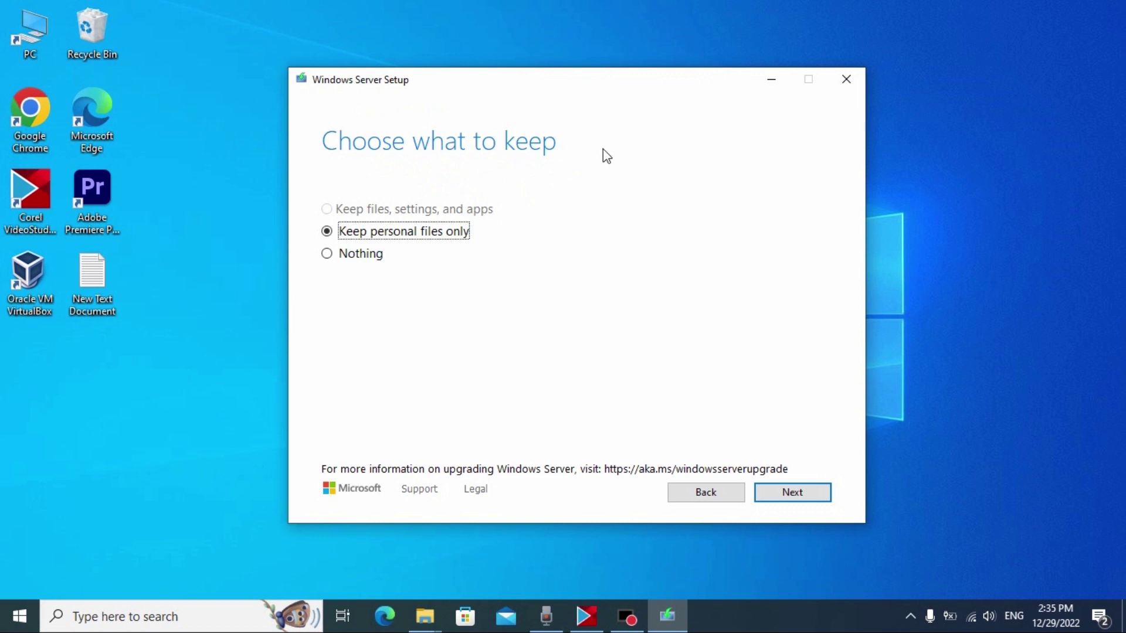
click(854, 92)
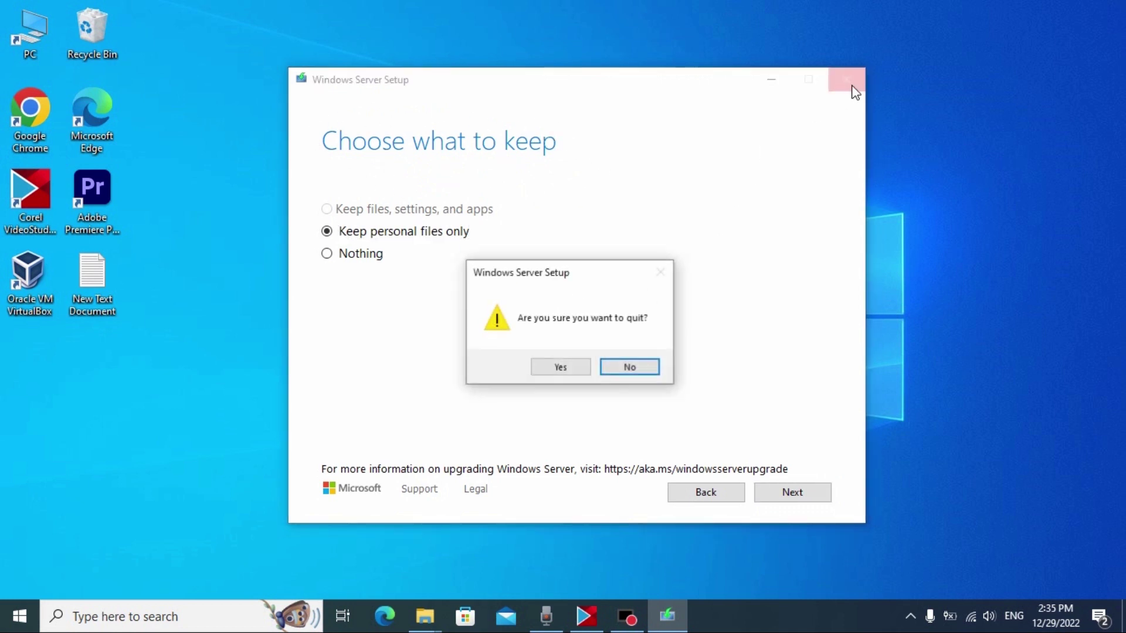
click(560, 367)
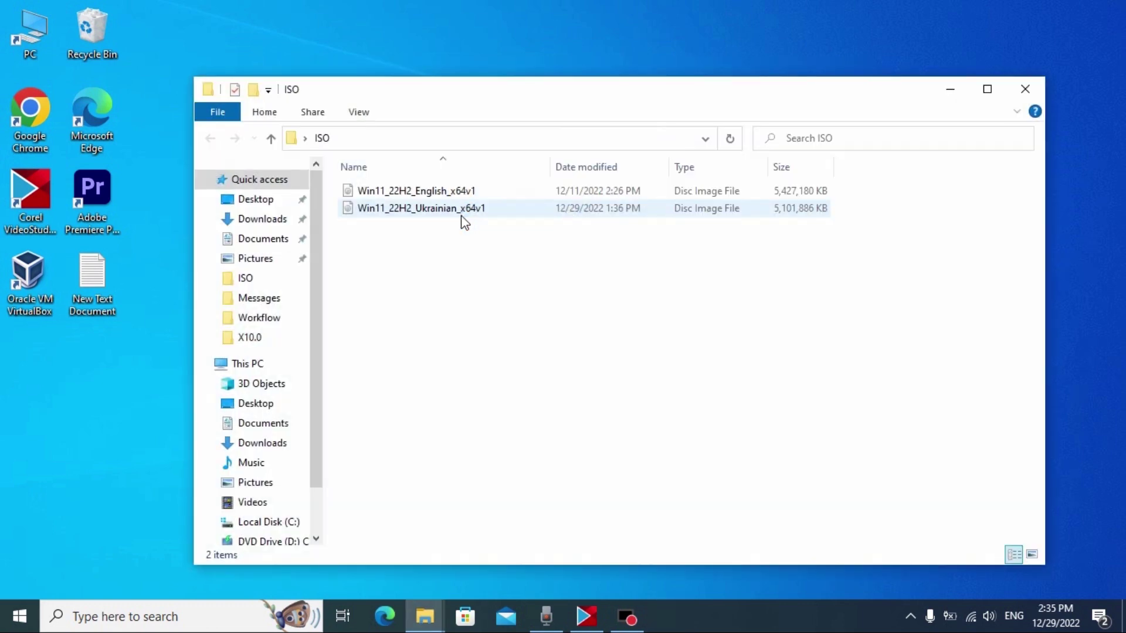
Open the Win11_22H2_Ukrainian_x64v1 disc image from the ISO folder and run its setup up to the license terms page
double_click(449, 217)
double_click(378, 314)
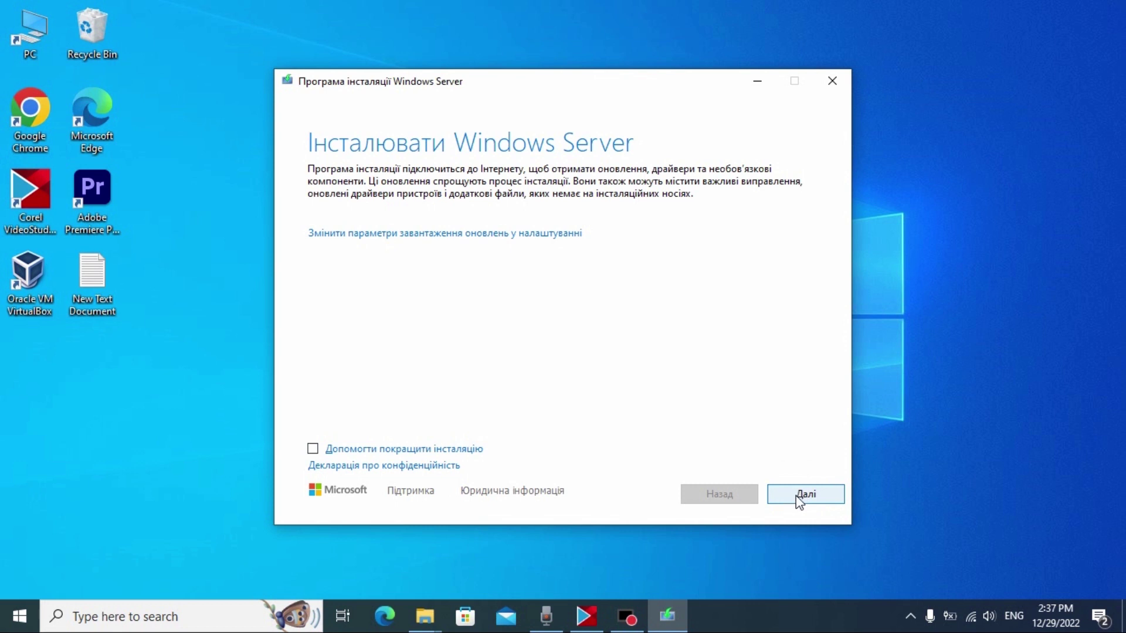
click(816, 497)
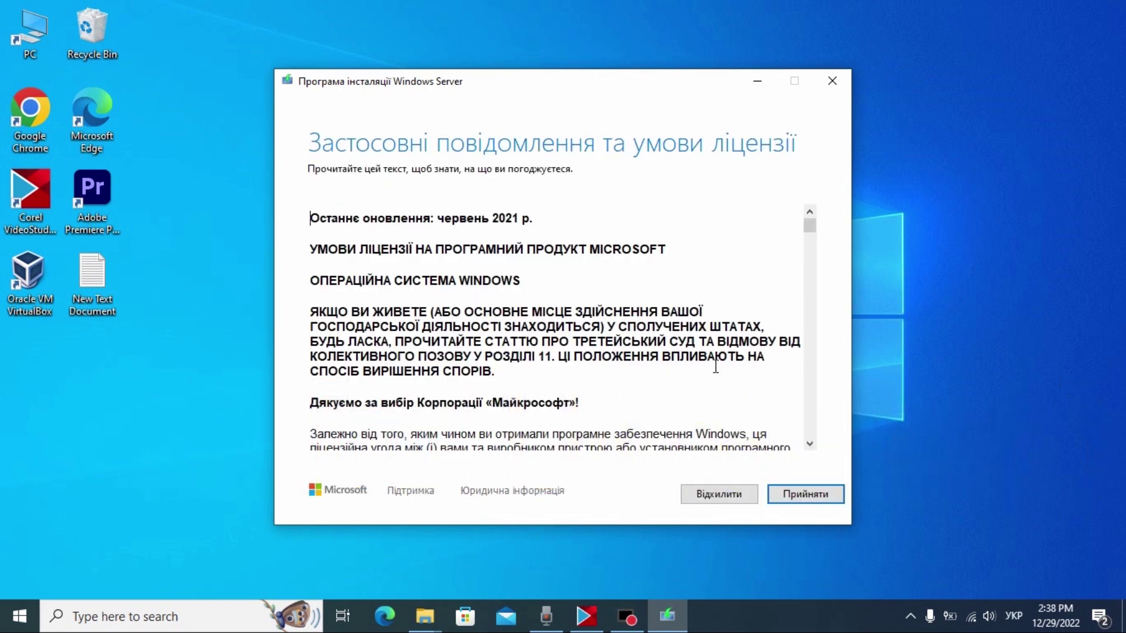
Accept the Ukrainian license terms and continue the installation with the option to keep files, settings and apps
click(802, 499)
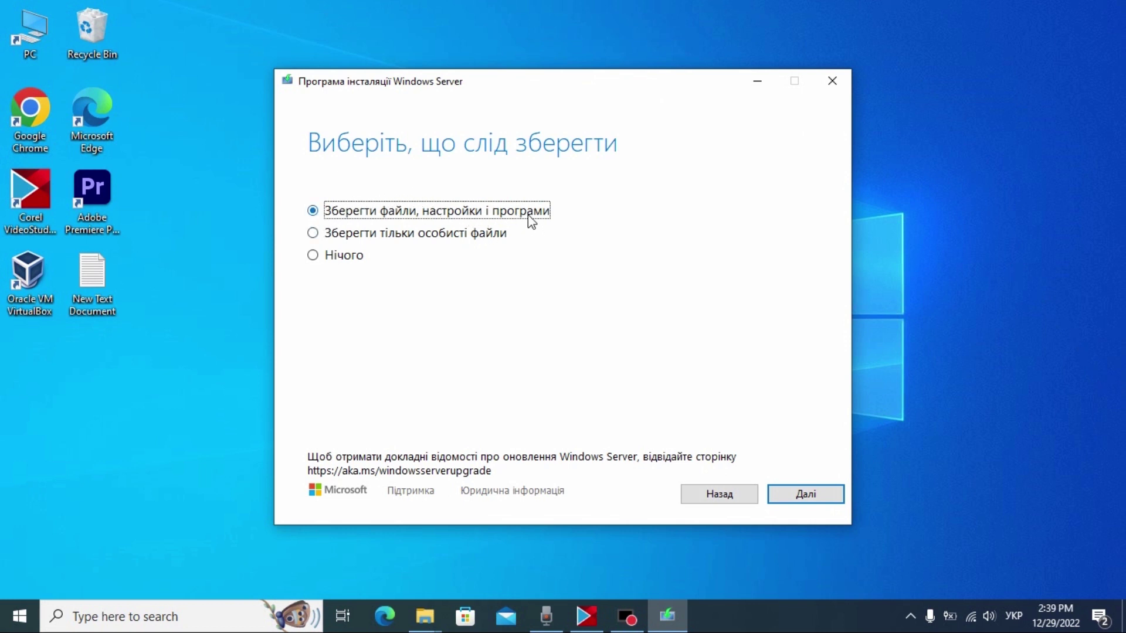
click(817, 496)
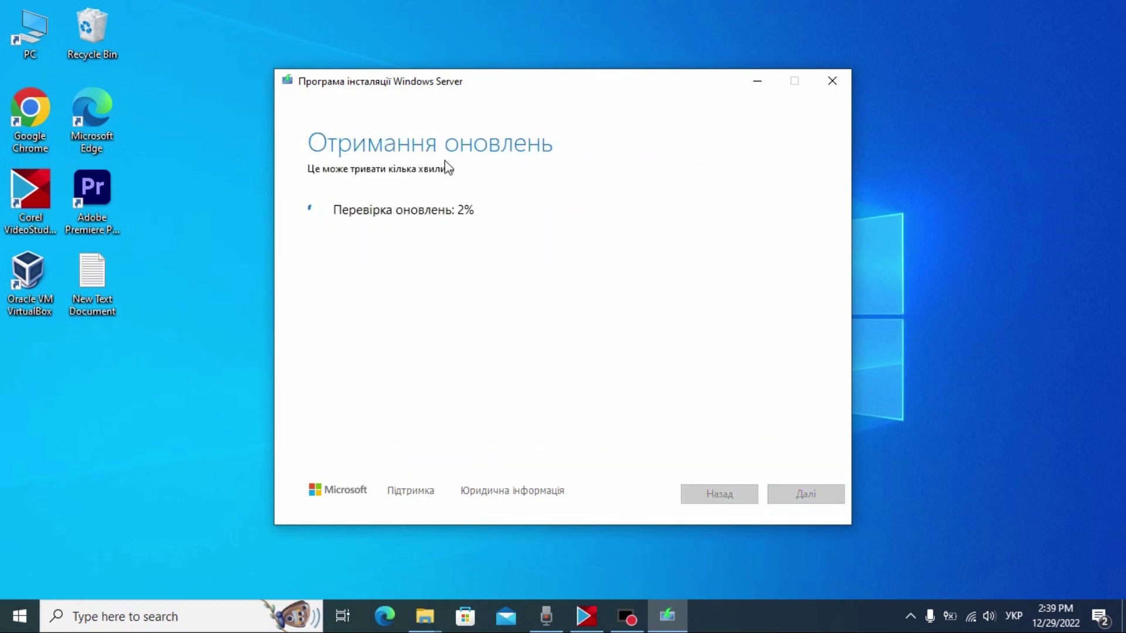